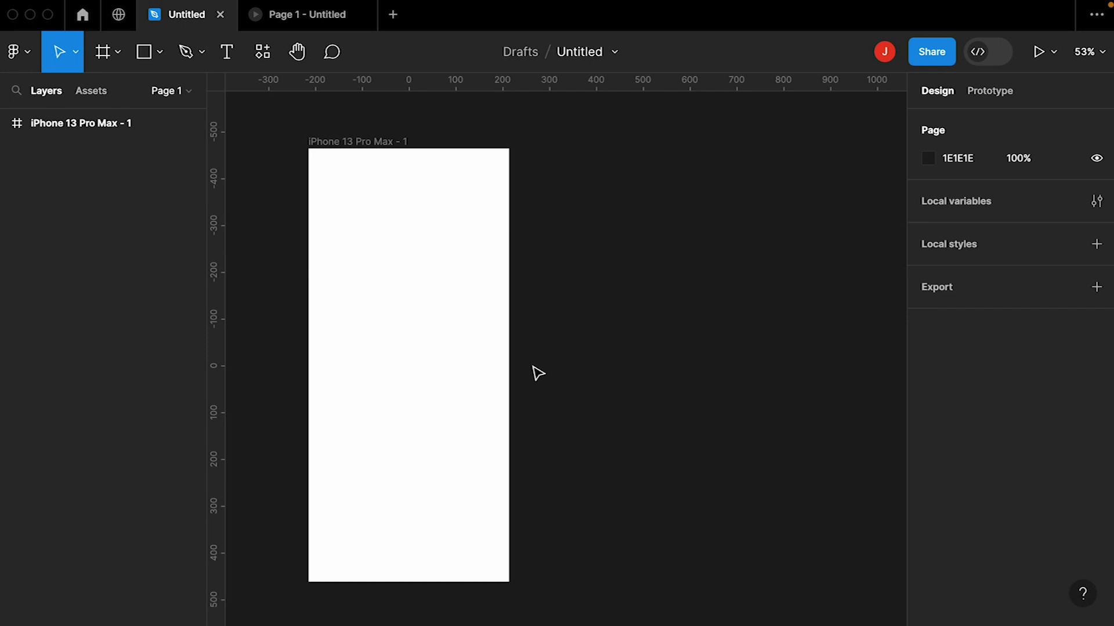
Step: Add an 'MR Toys' title near the top-left of the iPhone frame
left_click(381, 148)
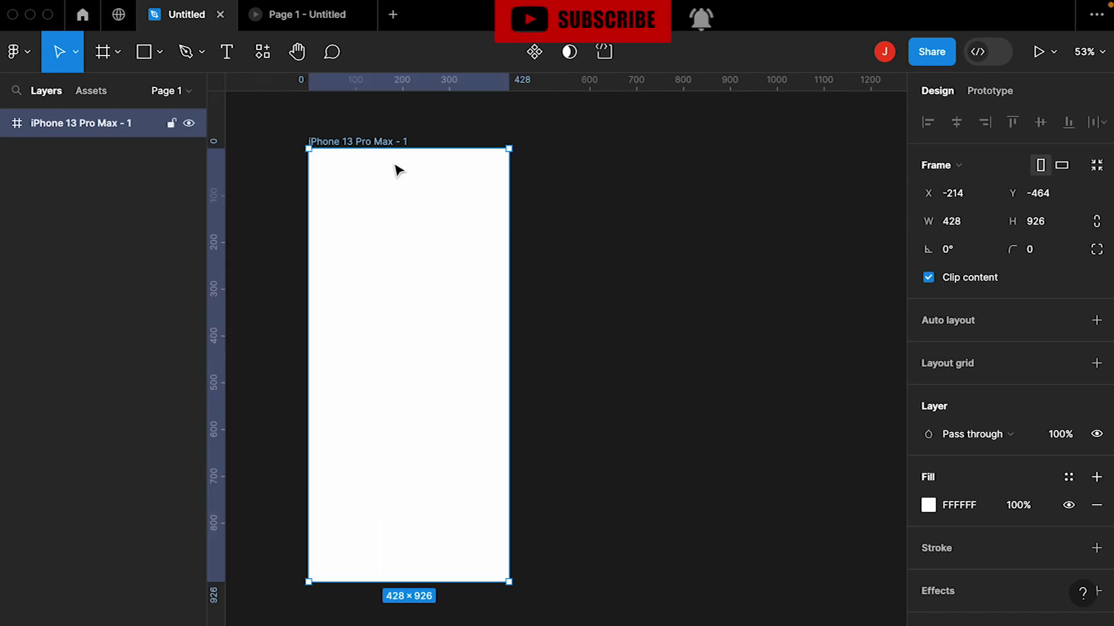
left_click(293, 149)
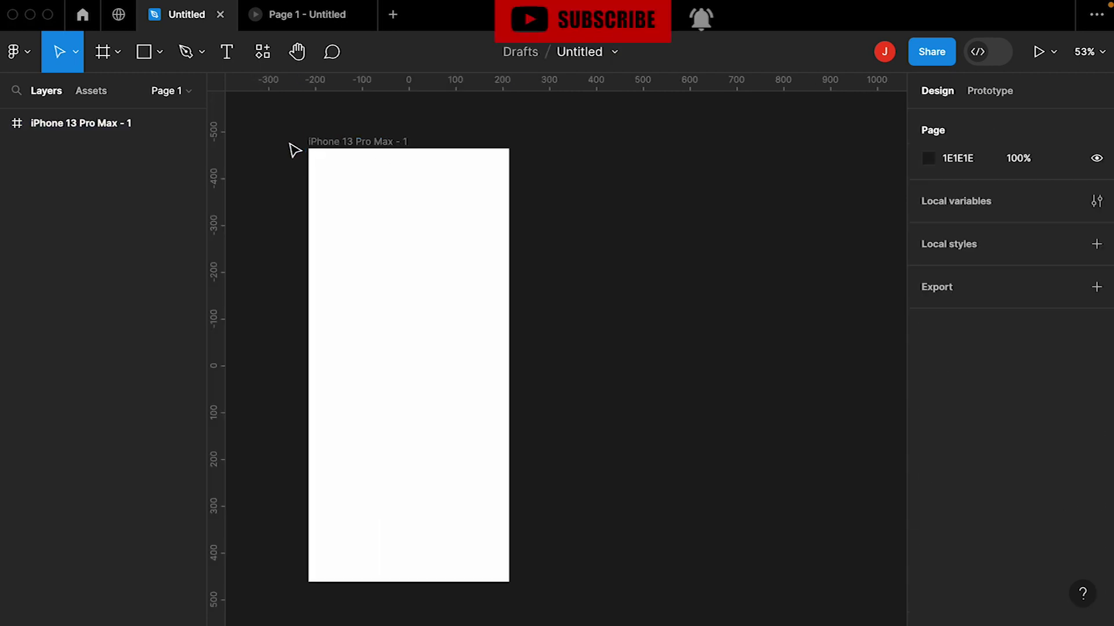
scroll(293, 149, "down", 2)
left_click(229, 54)
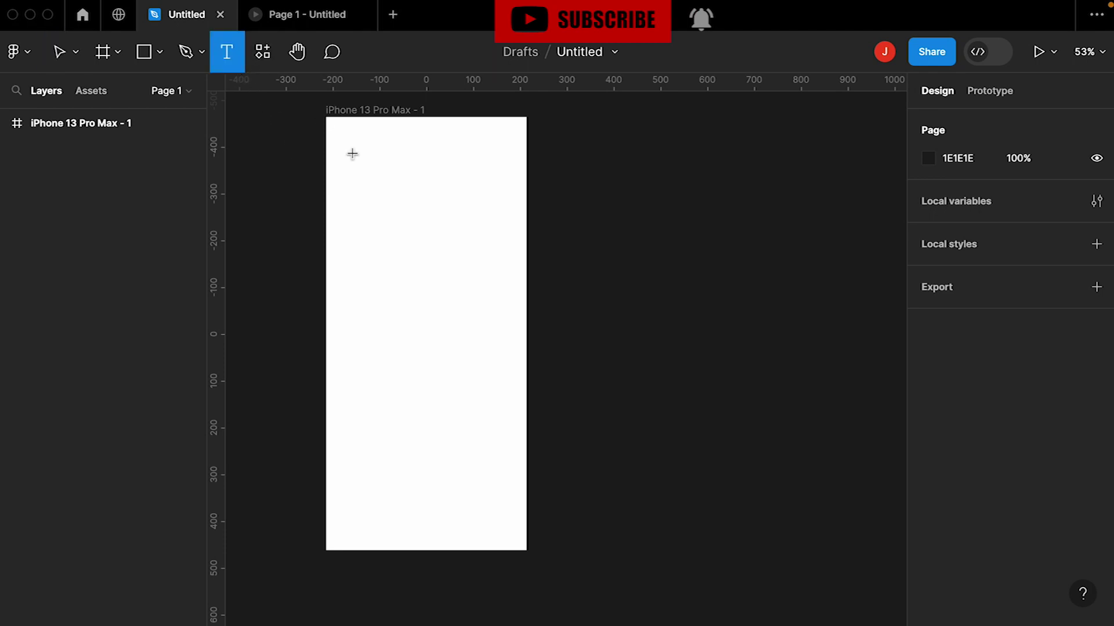
left_click(350, 152)
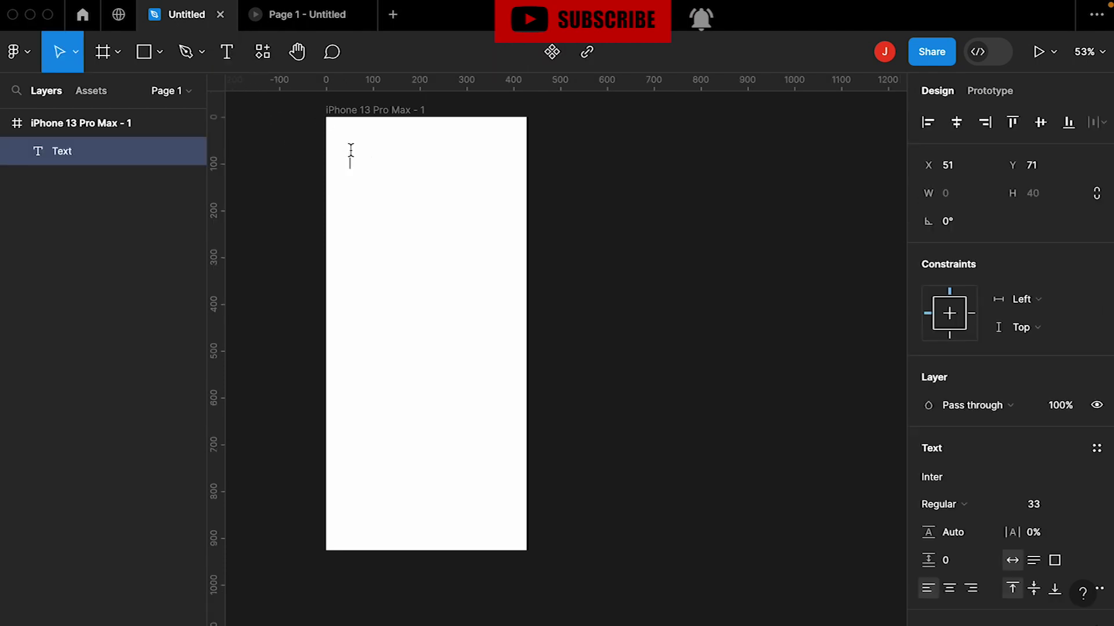
type("MR Toys")
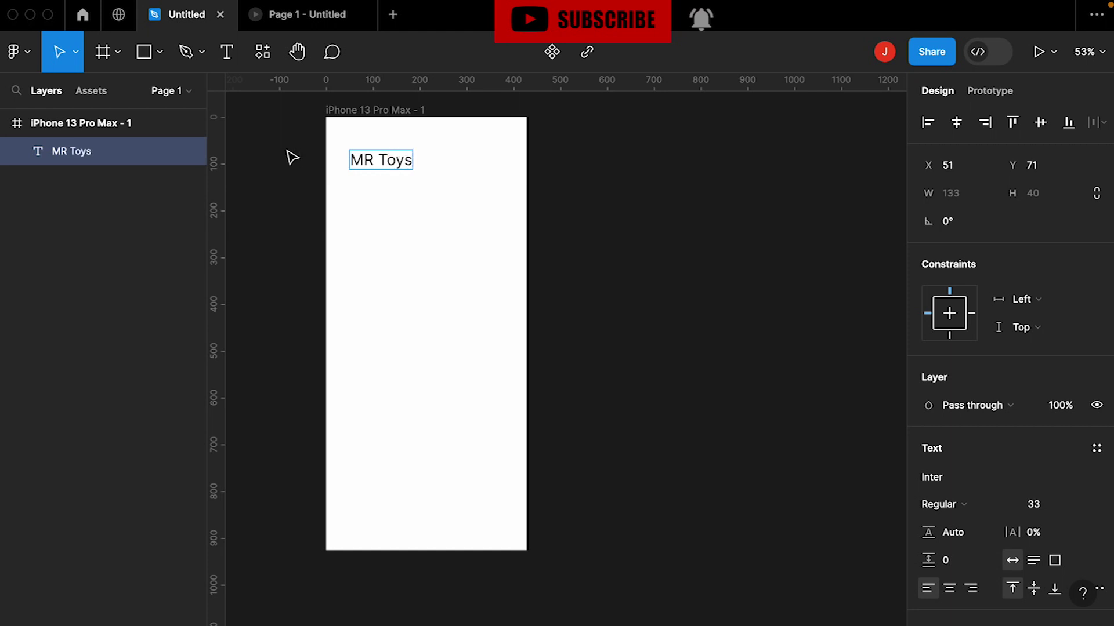
key("Escape")
mouse_move(398, 166)
left_mouse_down()
mouse_move(377, 159)
mouse_move(384, 151)
left_mouse_up()
Step: Fill a large text box below the title with placeholder text from the Lorem Ipsum plugin
left_click(263, 51)
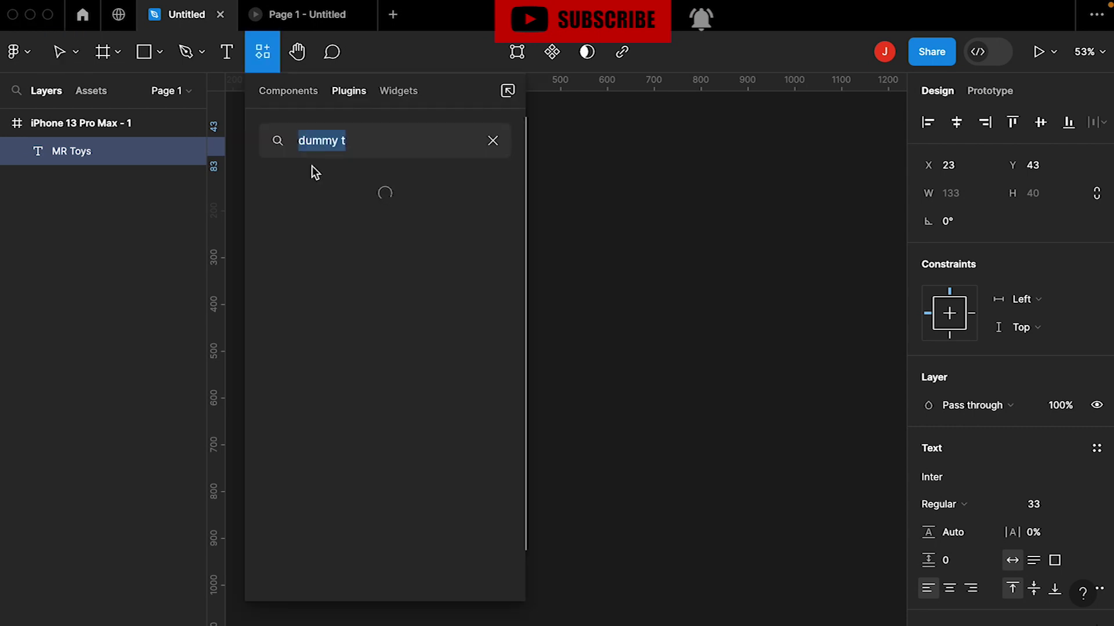
left_click(363, 226)
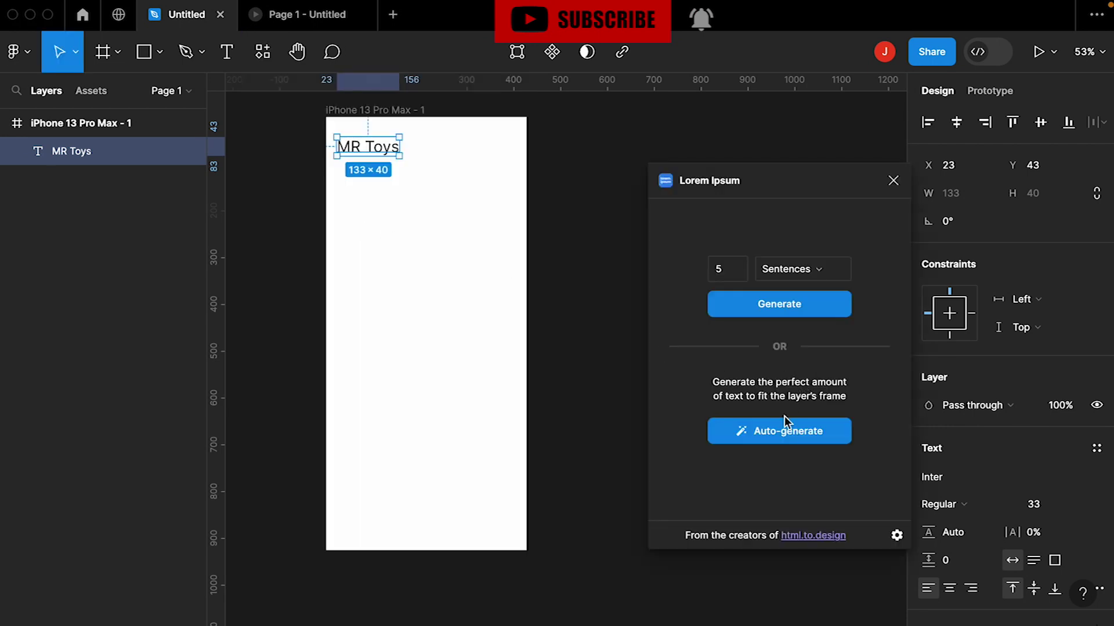
left_click(227, 51)
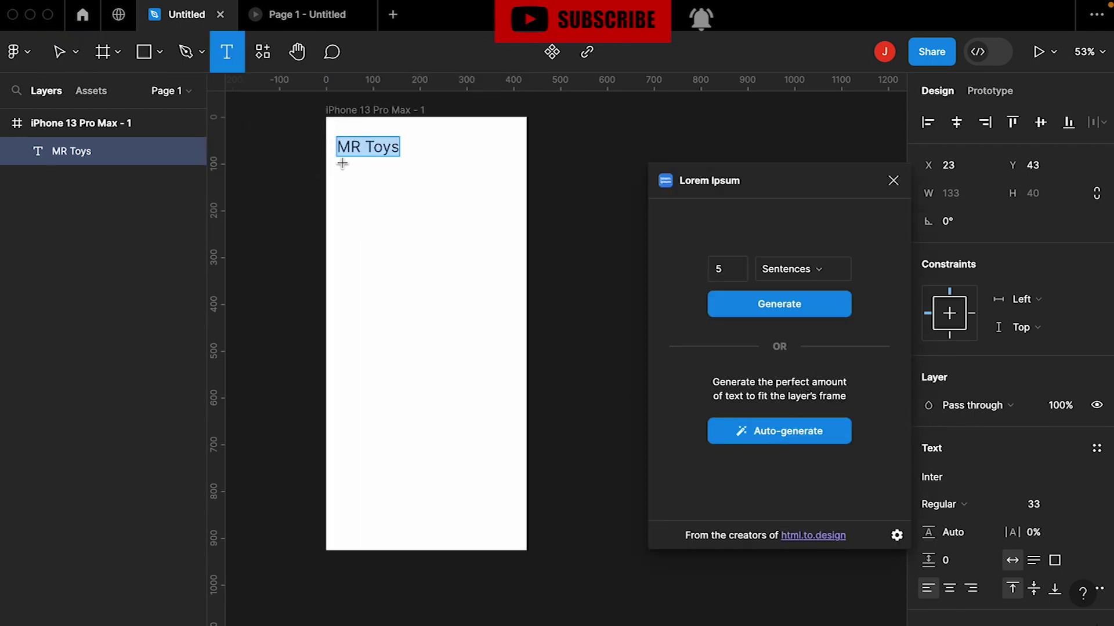
left_click_drag(337, 163, 513, 477)
left_click(771, 440)
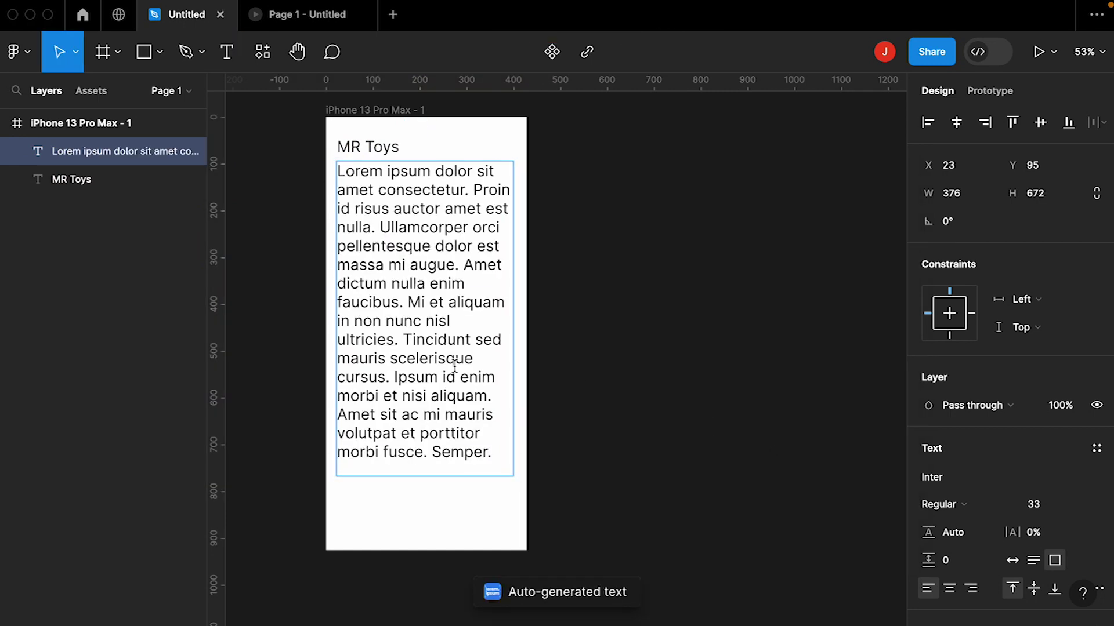
left_click(303, 373)
scroll(303, 373, "down", 1)
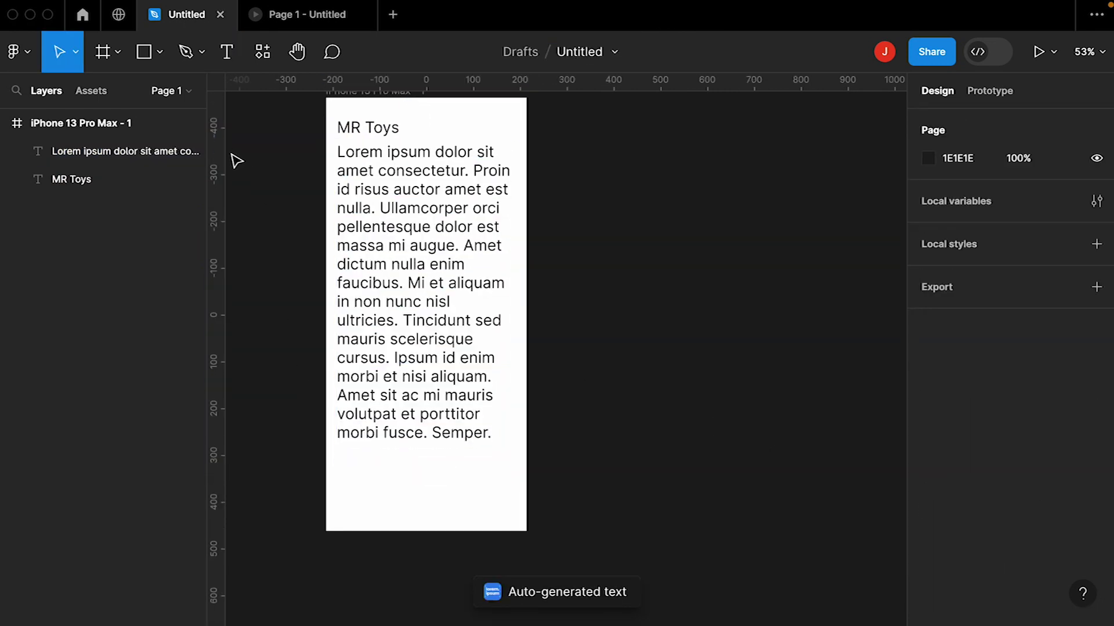
Step: Draw a 223×62 rectangle near the frame bottom with a corner radius of 20
left_click(172, 74)
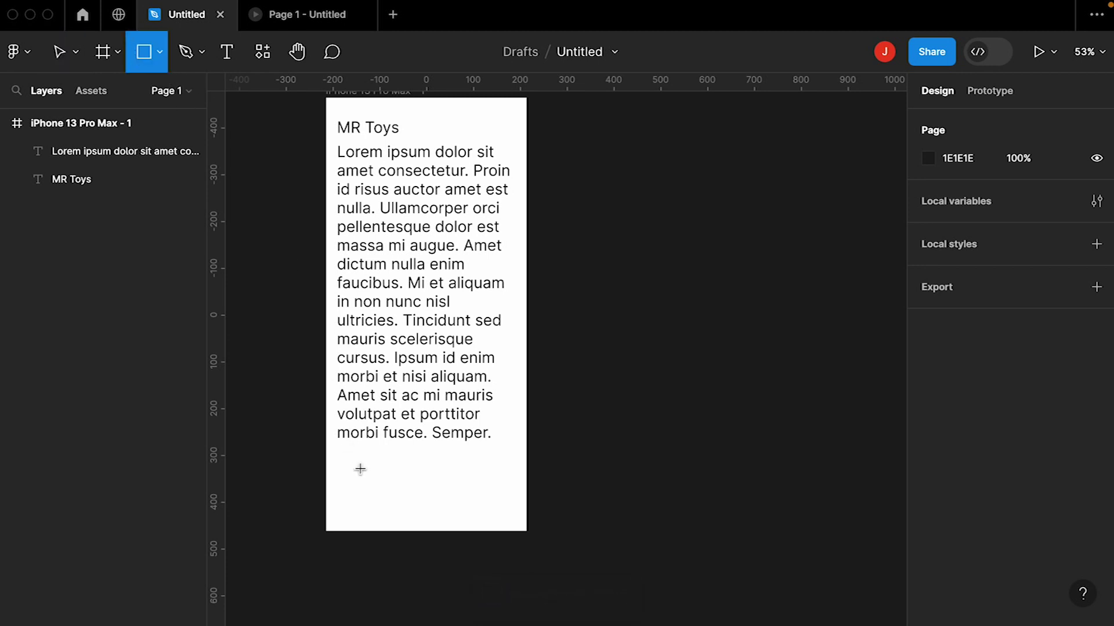
left_click_drag(365, 482, 470, 513)
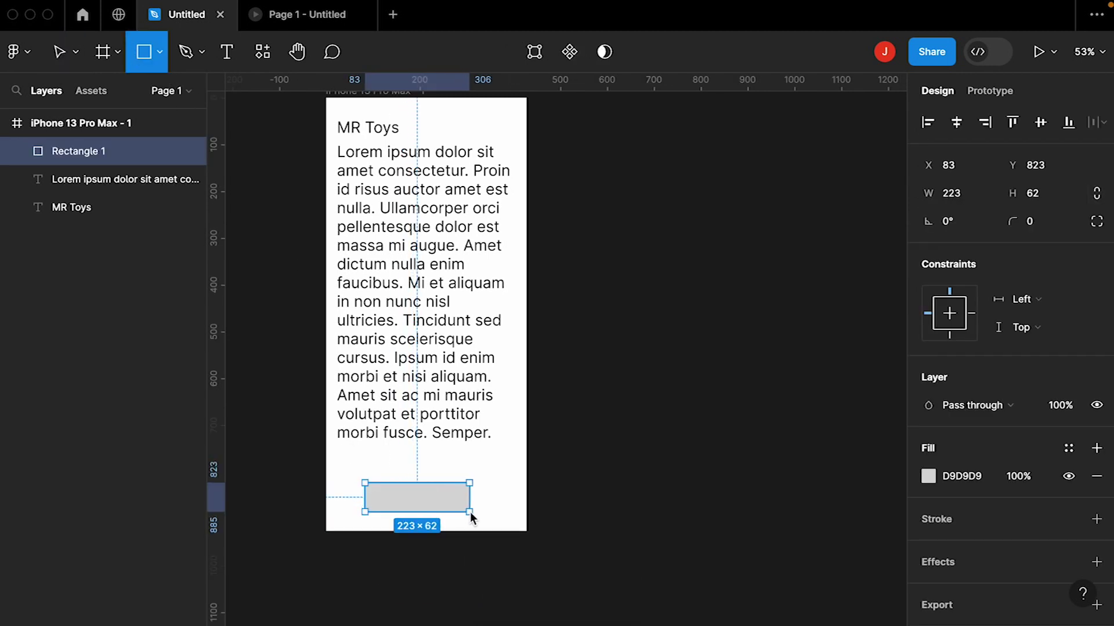
left_click(1041, 232)
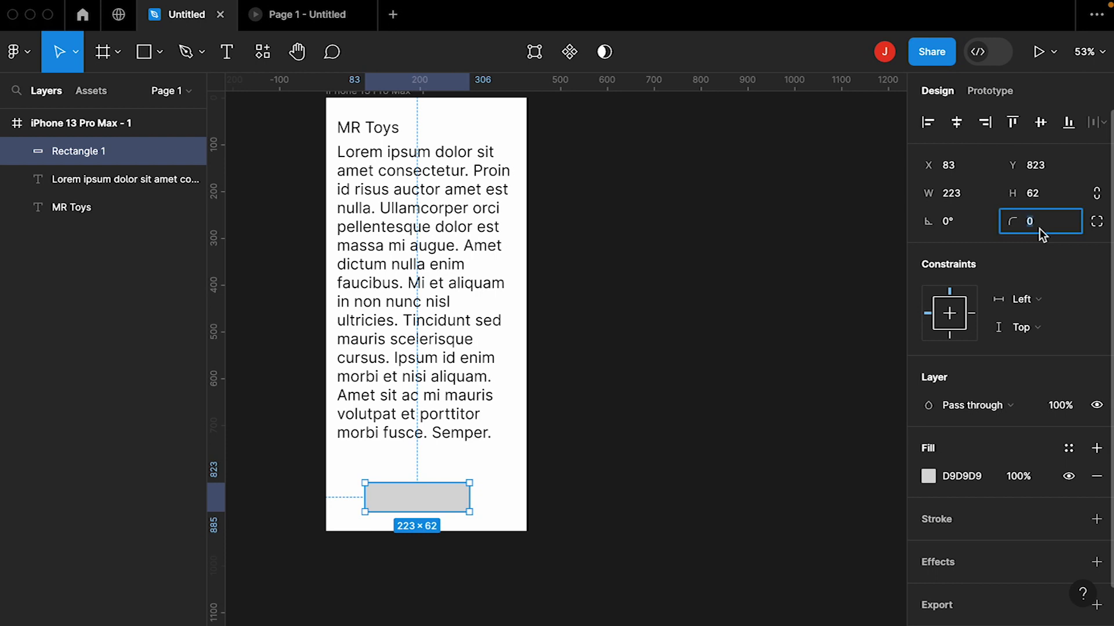
type("2")
key("Return")
left_click(579, 478)
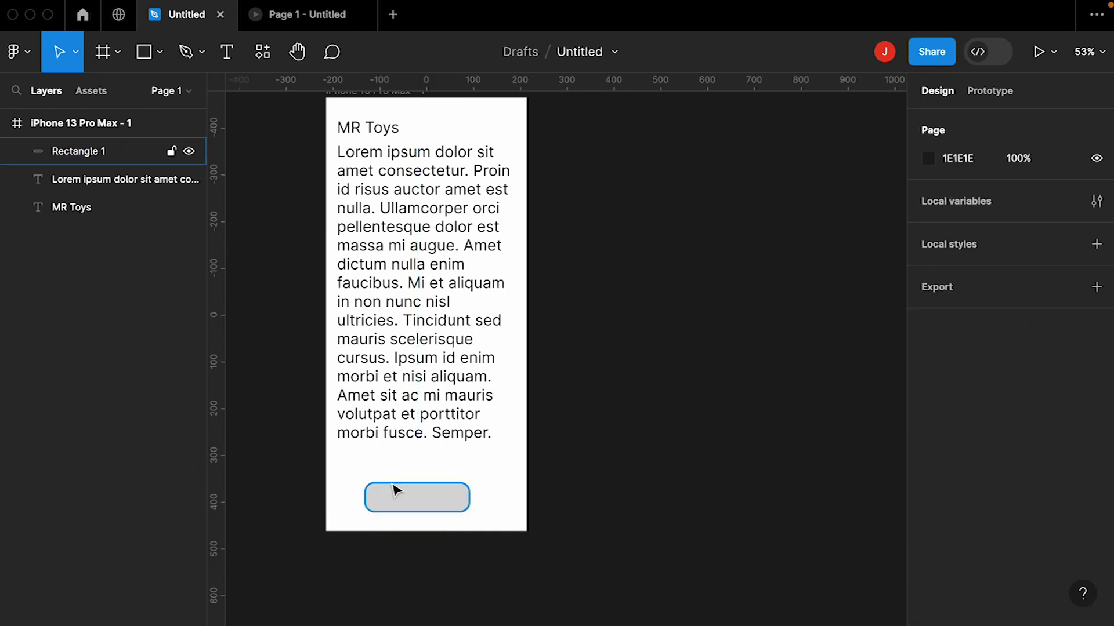
scroll(396, 490, "up", 3, "ctrl")
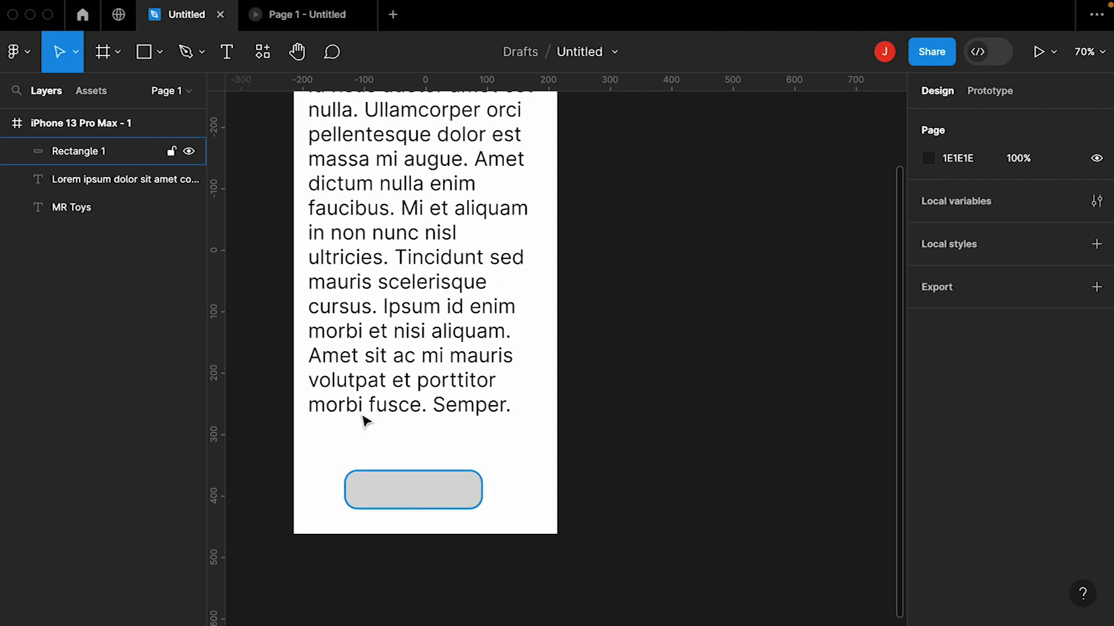
Step: Add a 'Buy' label centred on the grey rectangle
left_click(227, 52)
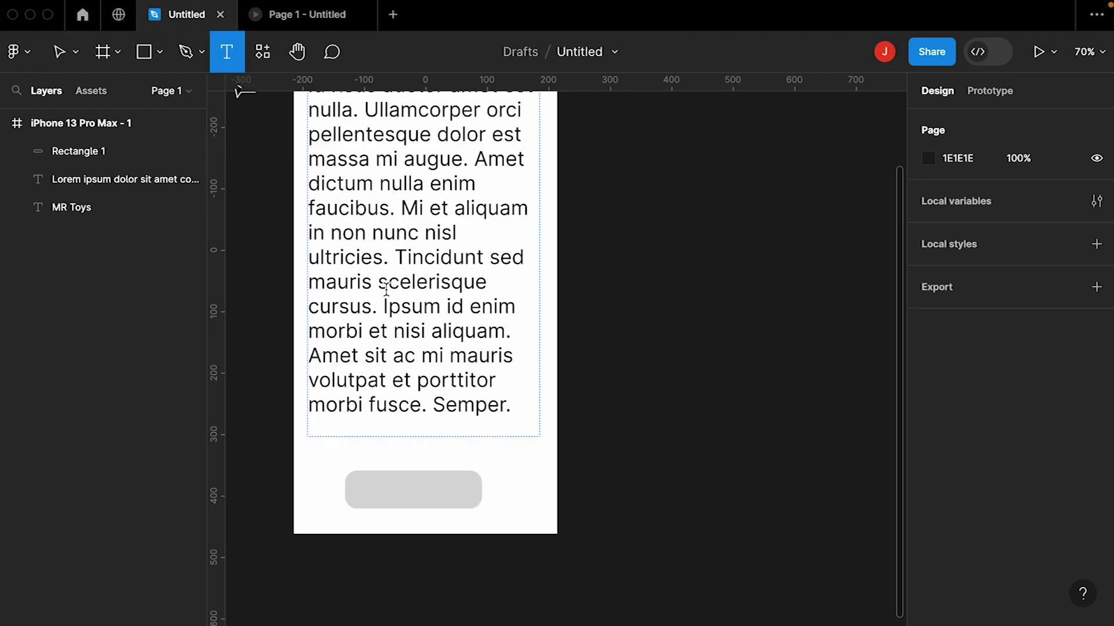
left_click(409, 447)
type("Buy")
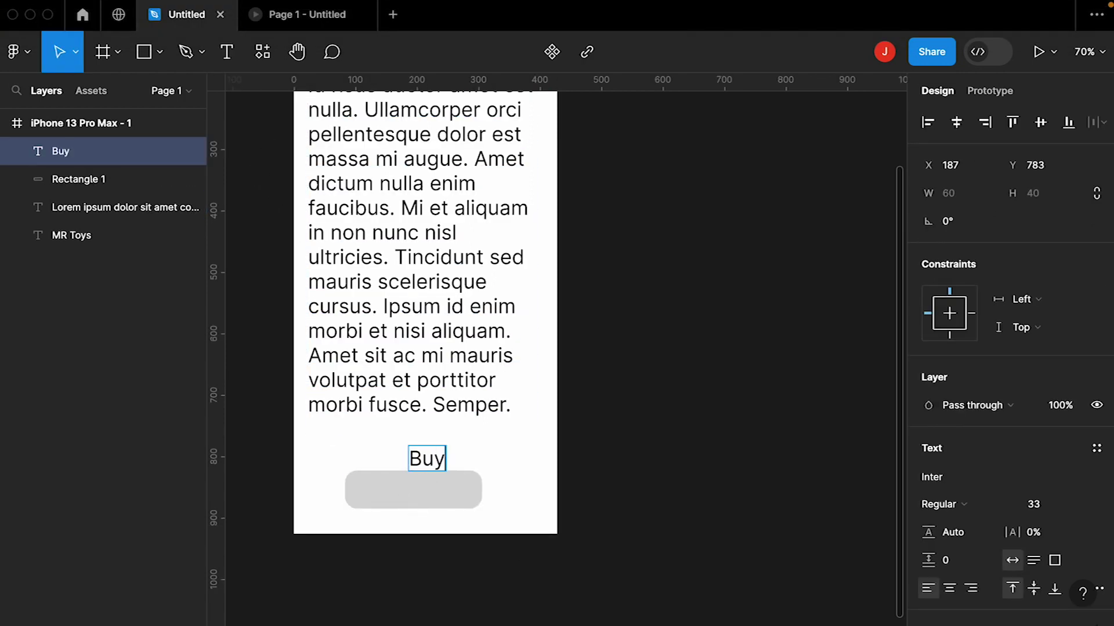
key("Escape")
left_click_drag(428, 453, 417, 492)
Step: Fill the rectangle dark blue 0F3C71 and make the Buy text white
left_click(360, 493)
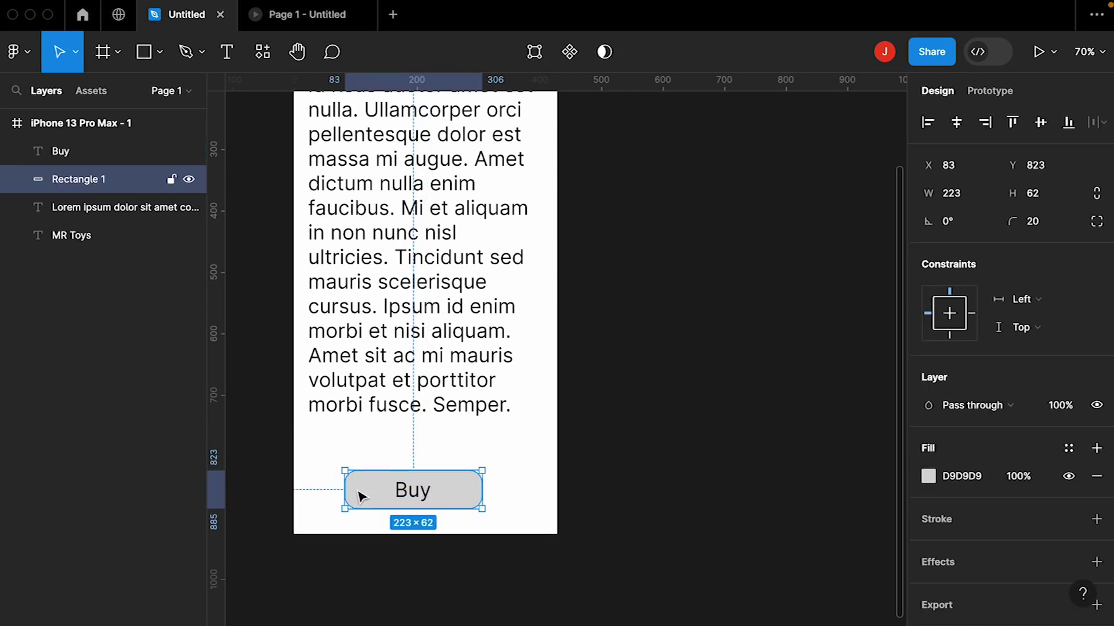
left_click(928, 476)
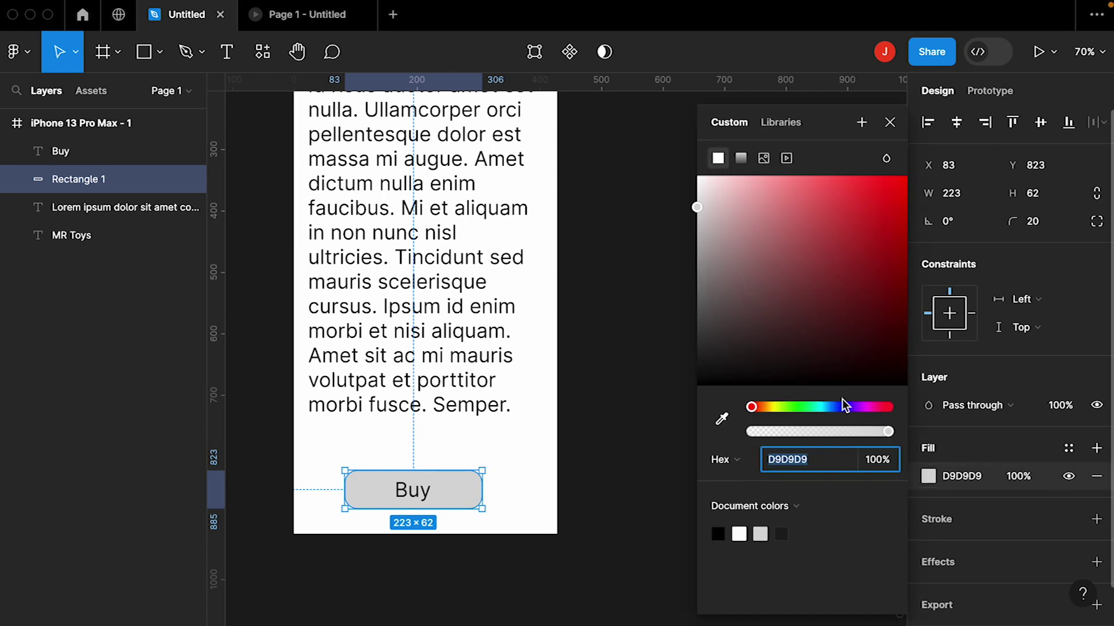
left_click(832, 408)
left_click(878, 299)
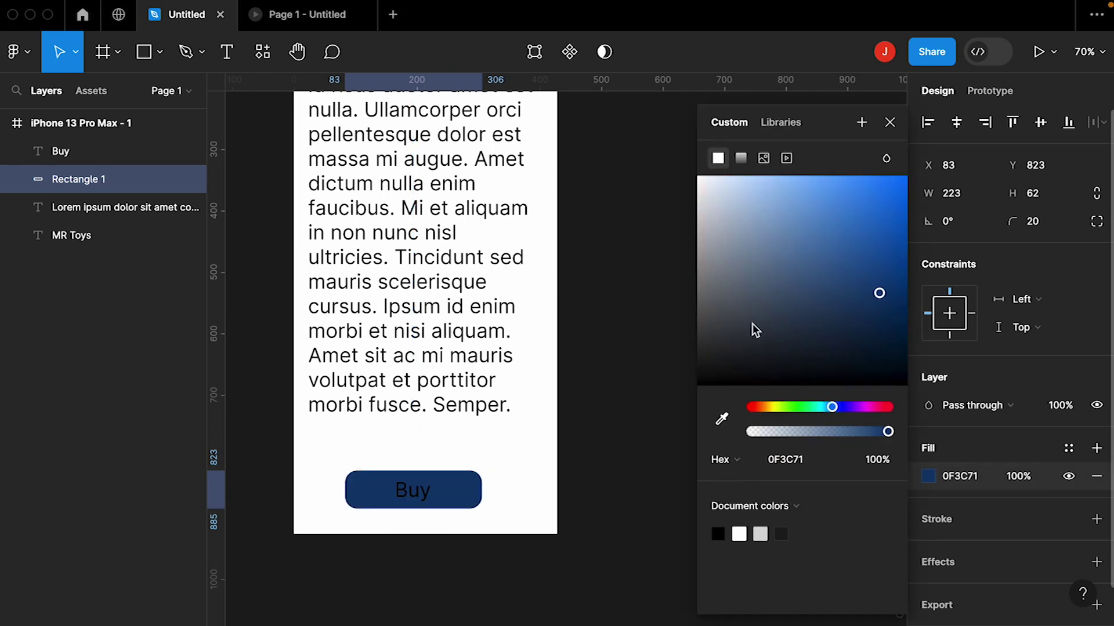
left_click(617, 438)
left_click(420, 495)
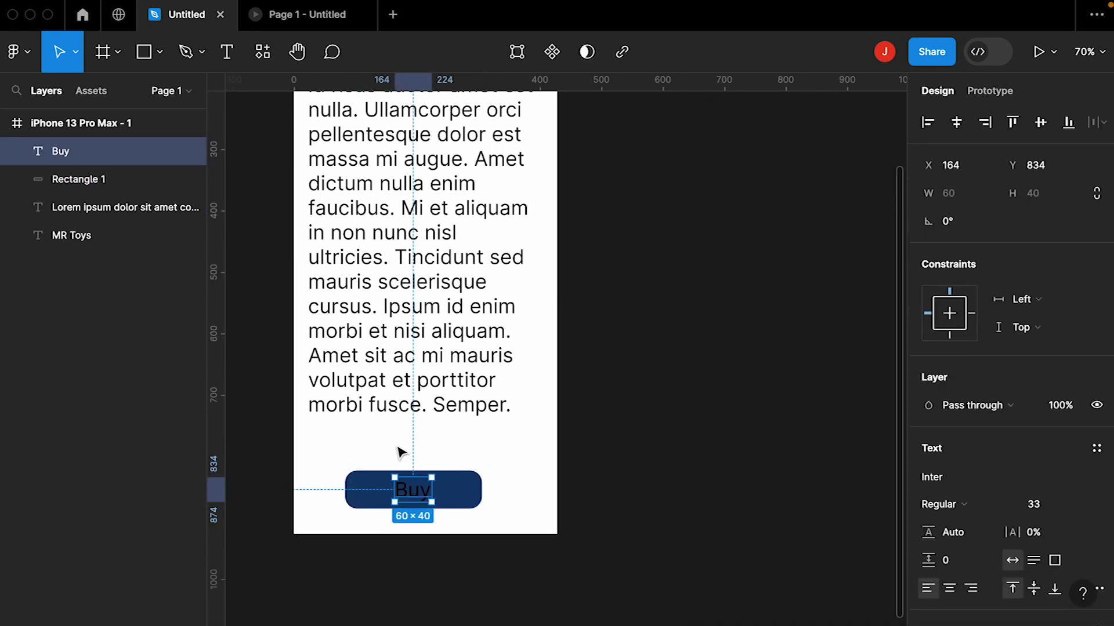
key("i")
key("Escape")
Step: Group the Buy text and rectangle together as Group 1
left_click_drag(323, 468, 521, 516)
key("ctrl+g")
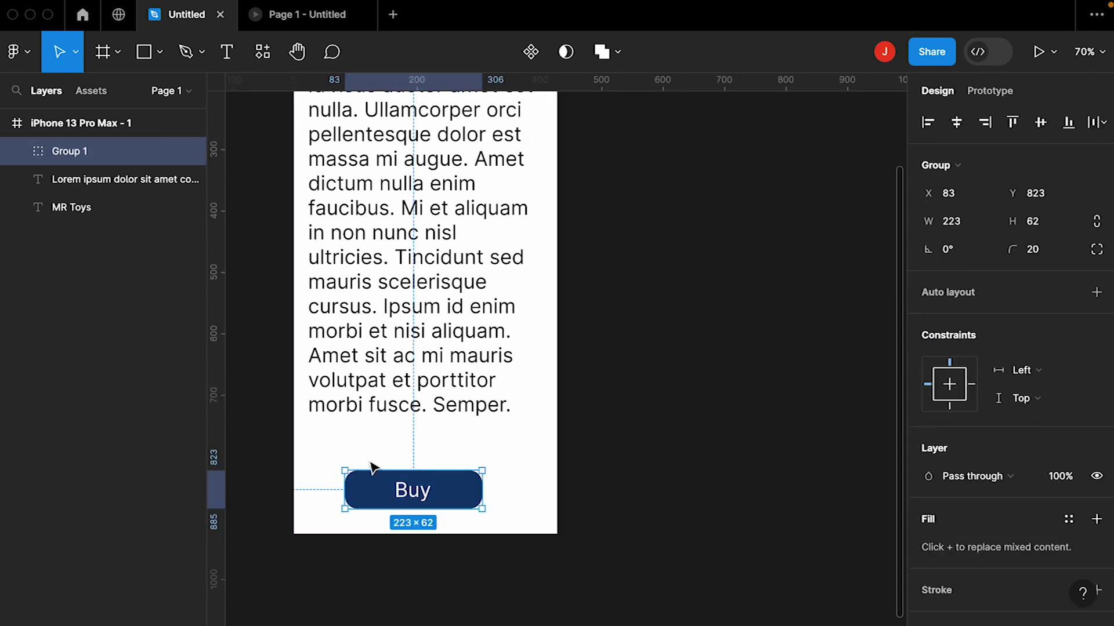
scroll(373, 462, "down", 3)
left_click(370, 156)
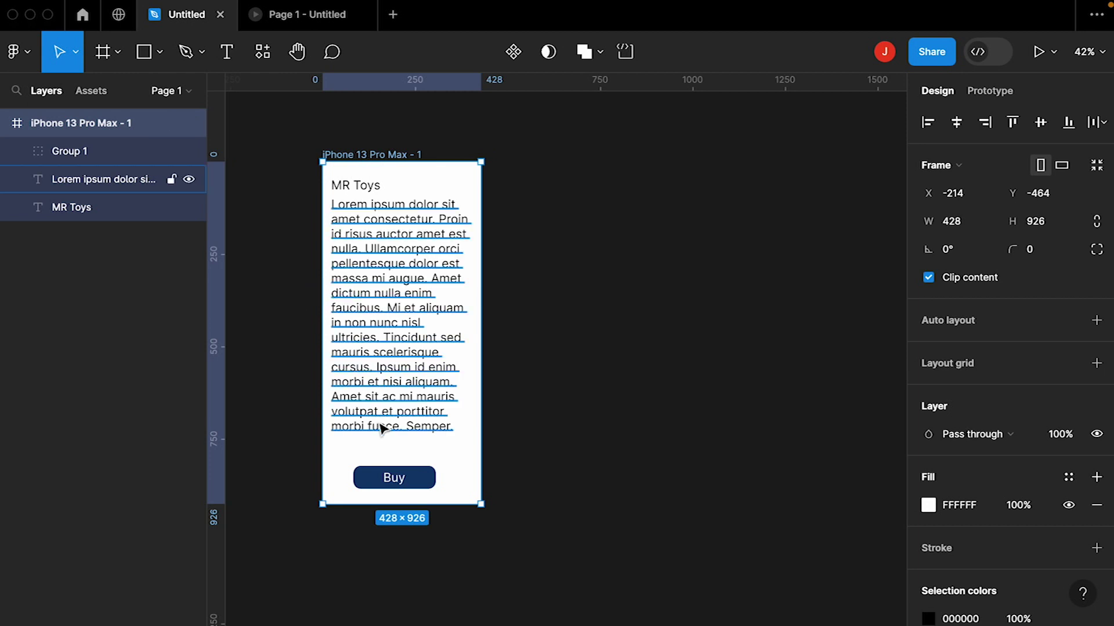
left_click(266, 145)
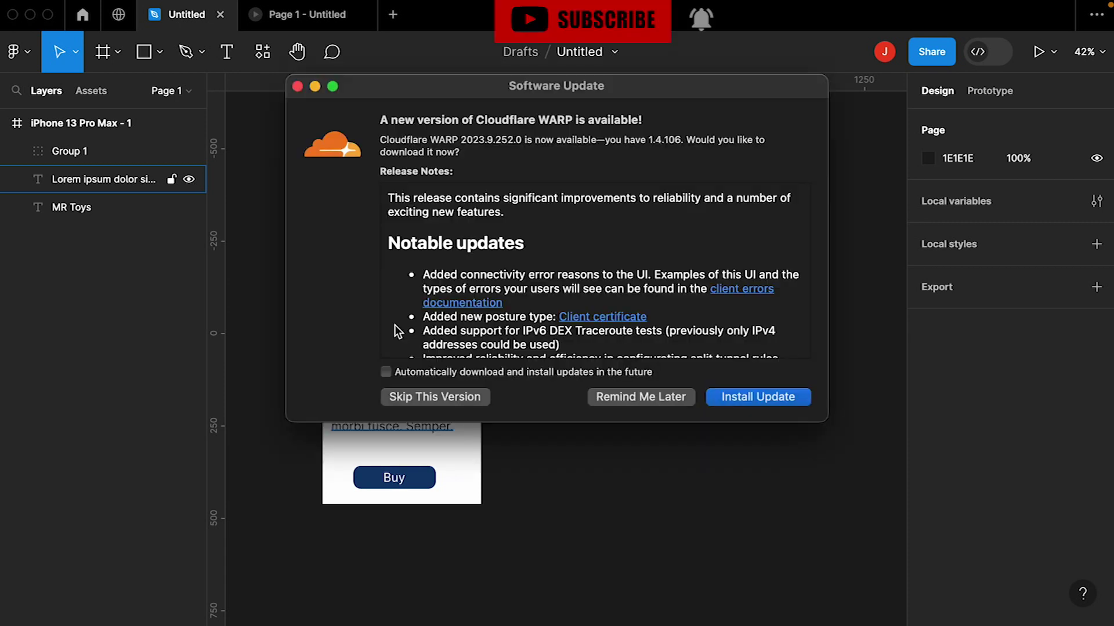
left_click(640, 397)
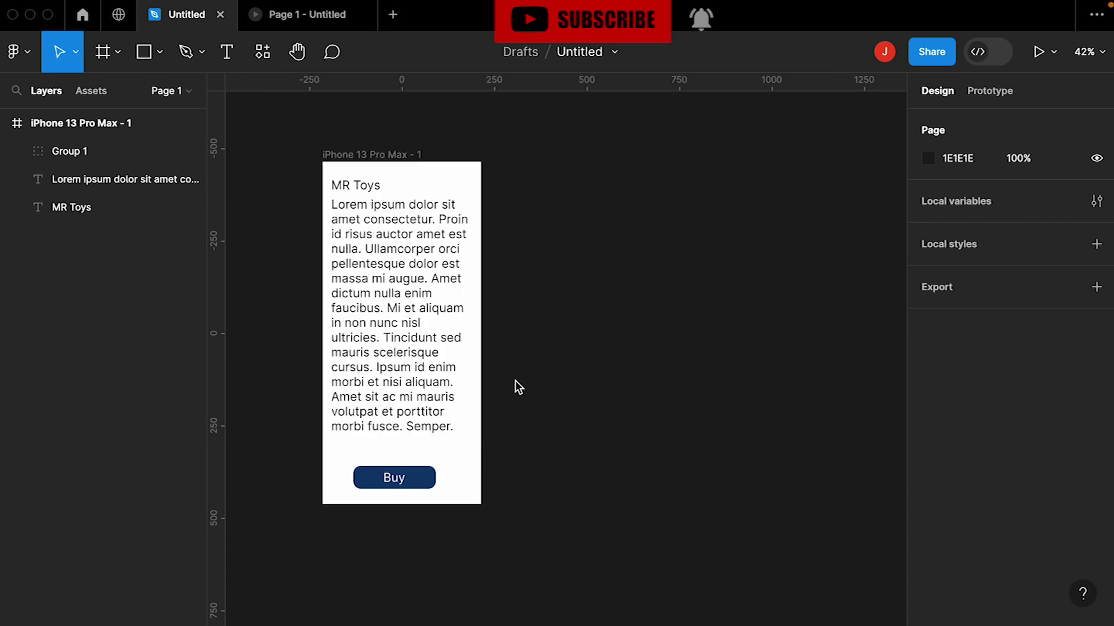
left_click(145, 53)
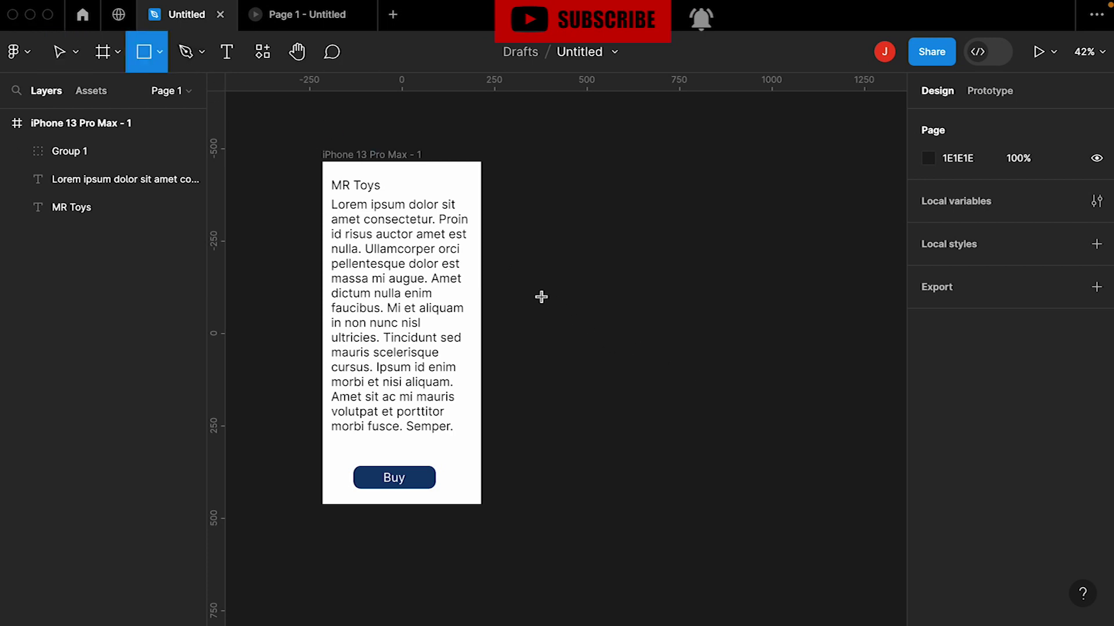
Step: Draw a square, widen it to 373×353, and place it beside the phone frame
left_click_drag(541, 297, 672, 427)
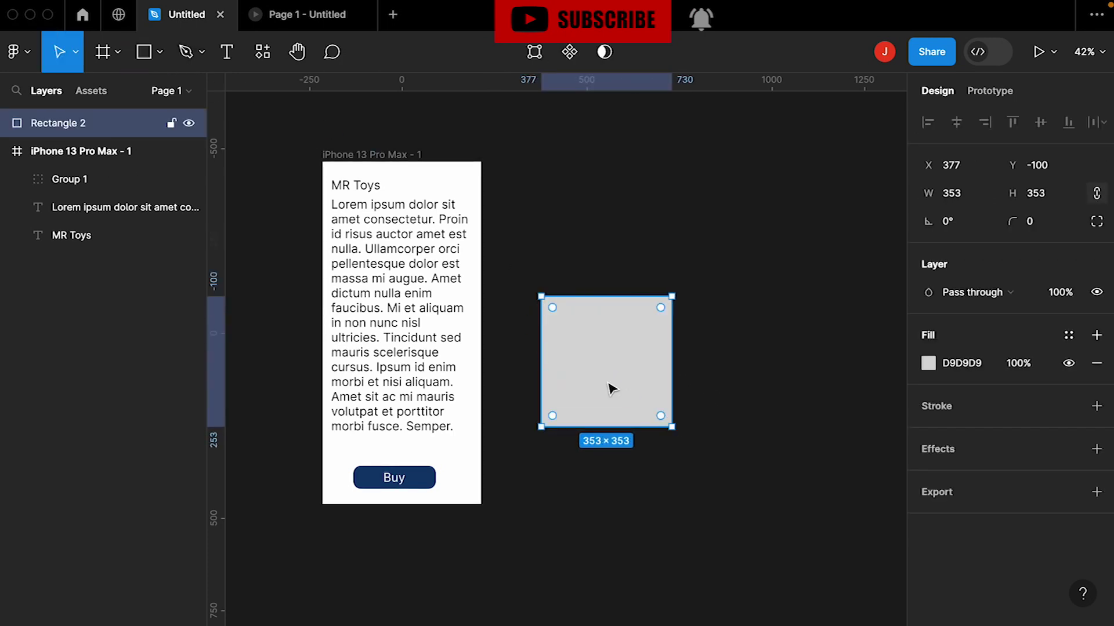
left_click_drag(605, 387, 398, 350)
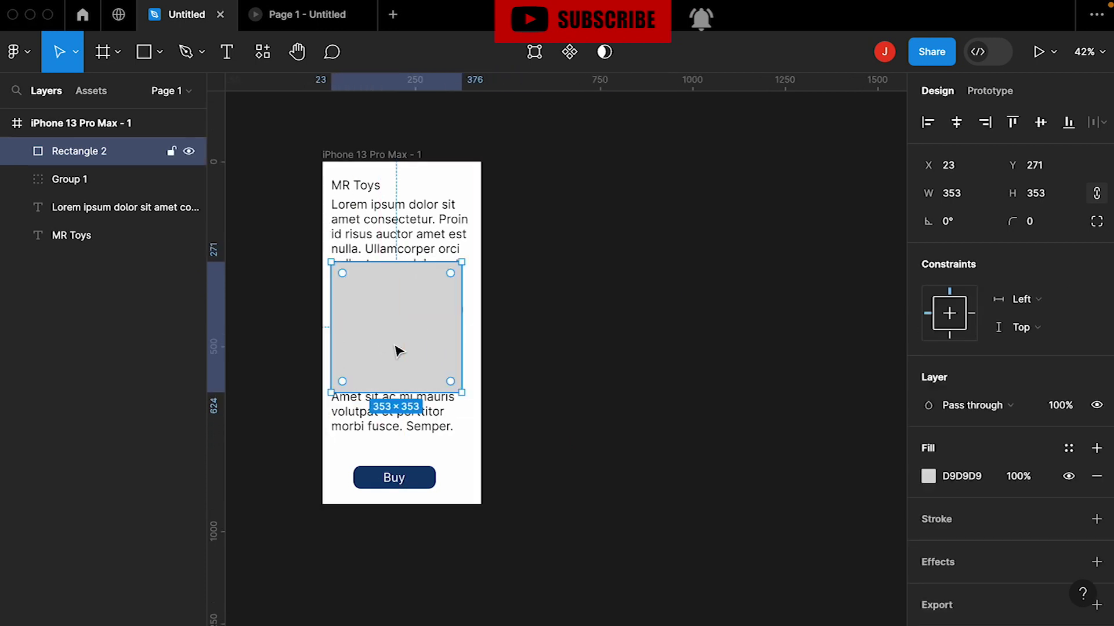
left_click_drag(400, 347, 391, 340)
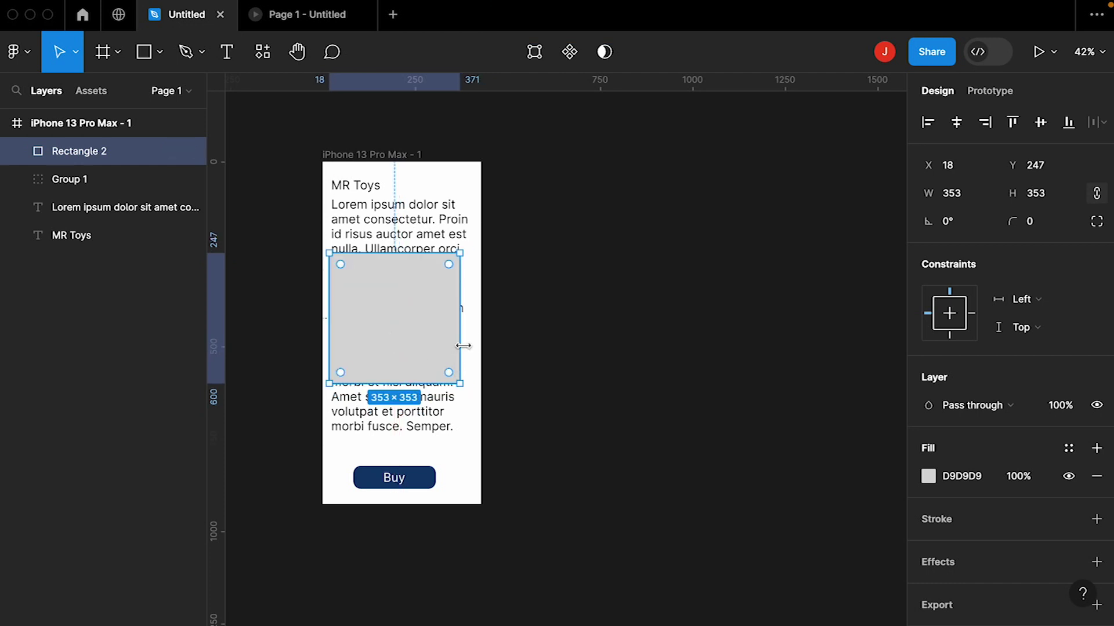
left_click_drag(462, 346, 468, 340)
left_click_drag(383, 343, 585, 350)
Step: Type 'Hurray! You have a got 20 % Discount' in the square, breaking the line after 'have'
left_click(225, 65)
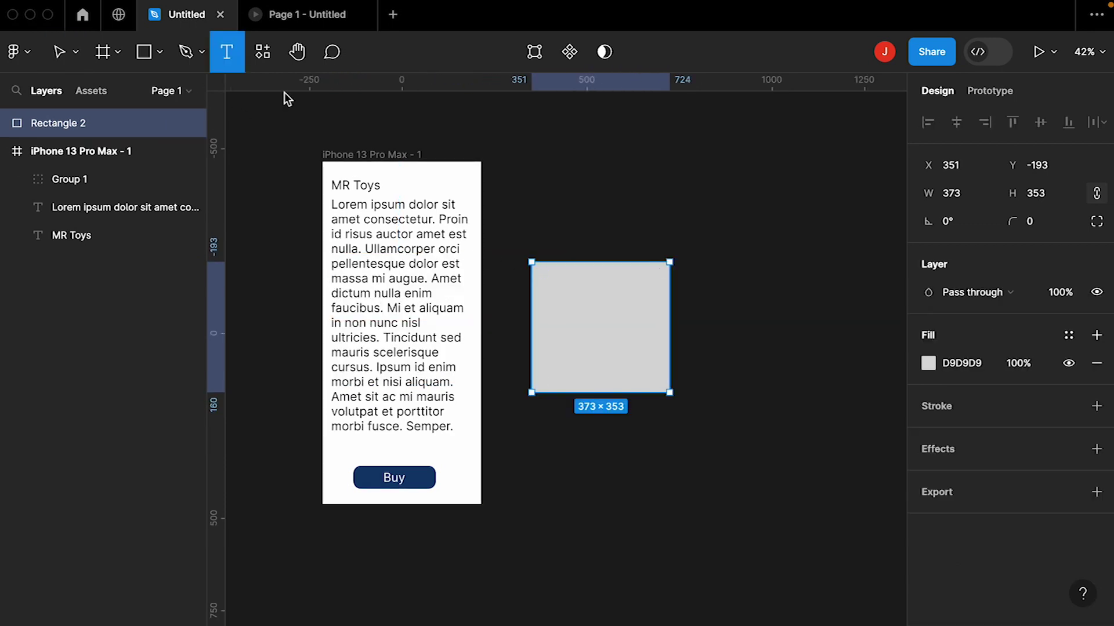
left_click(558, 326)
type("H")
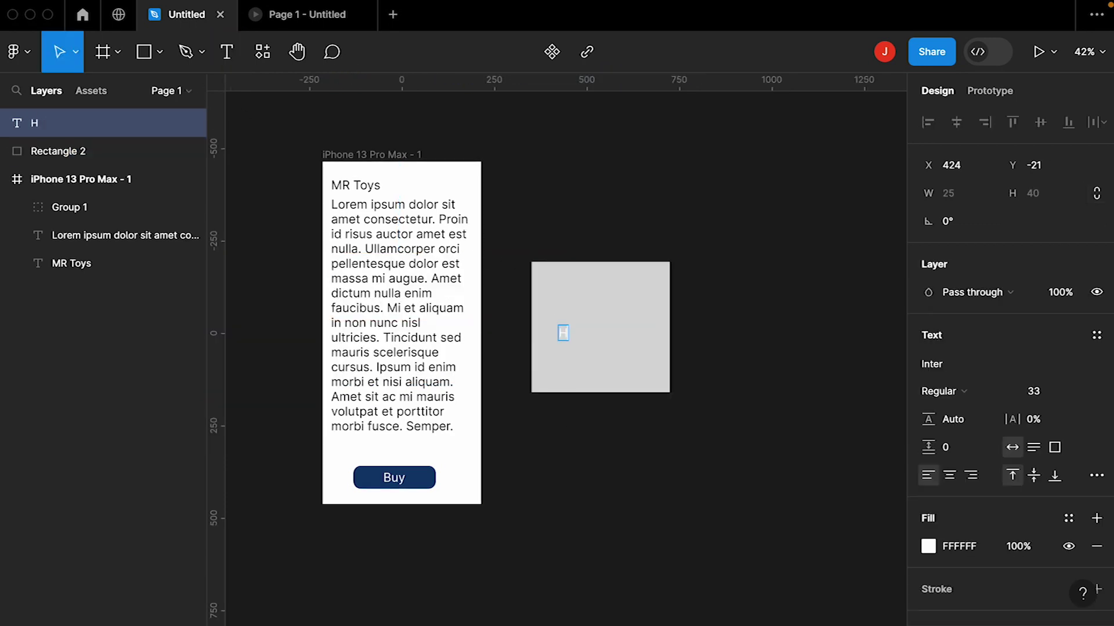
type("urray! Yo")
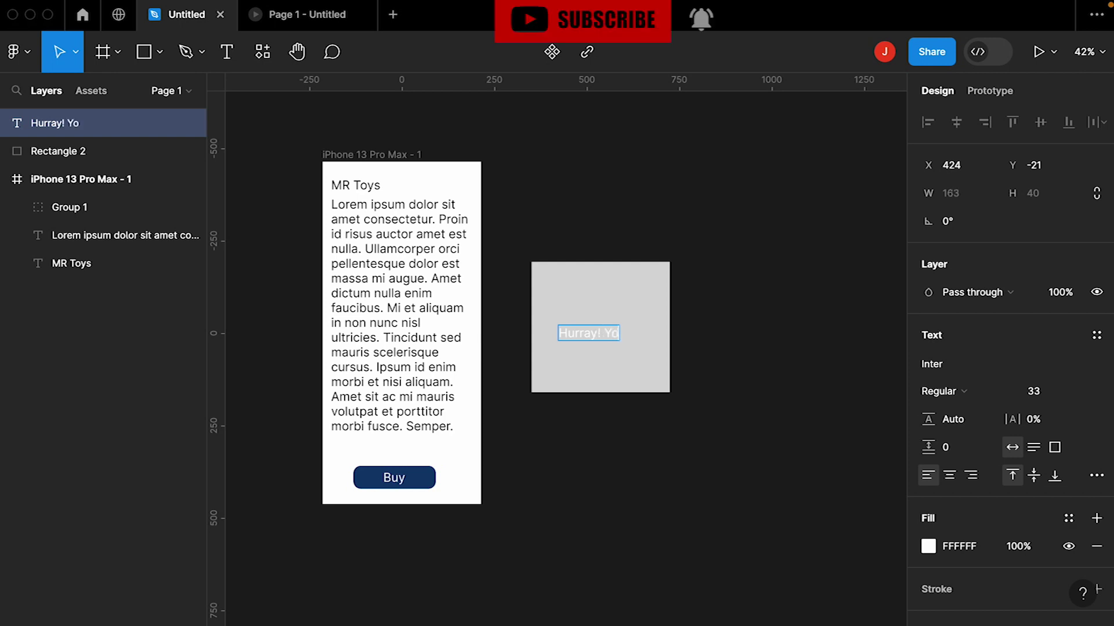
type("u have a")
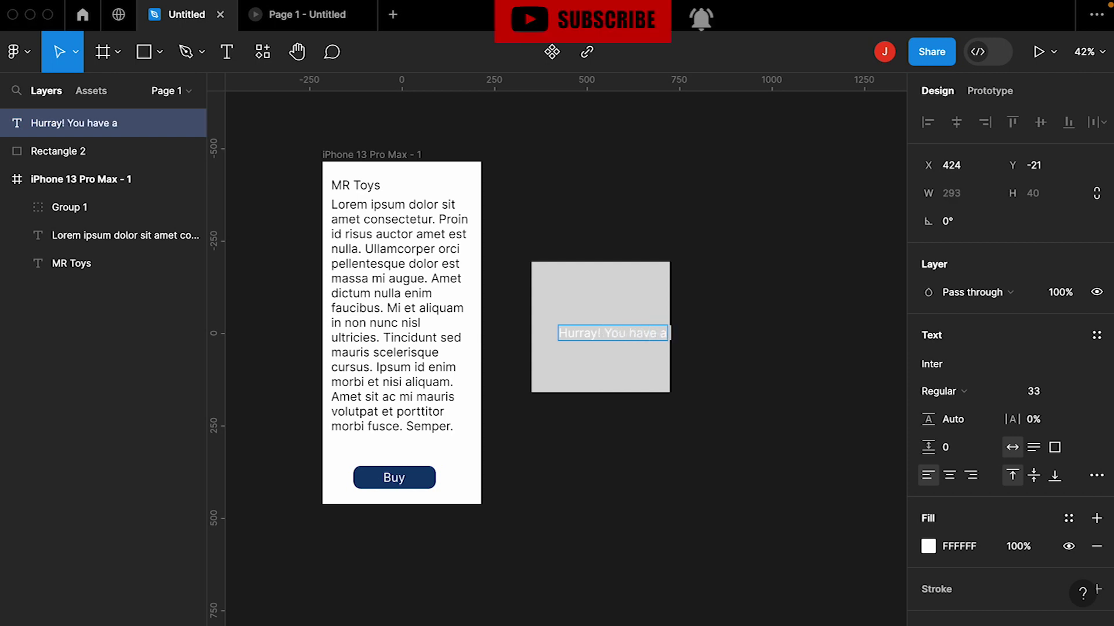
type(" got 20")
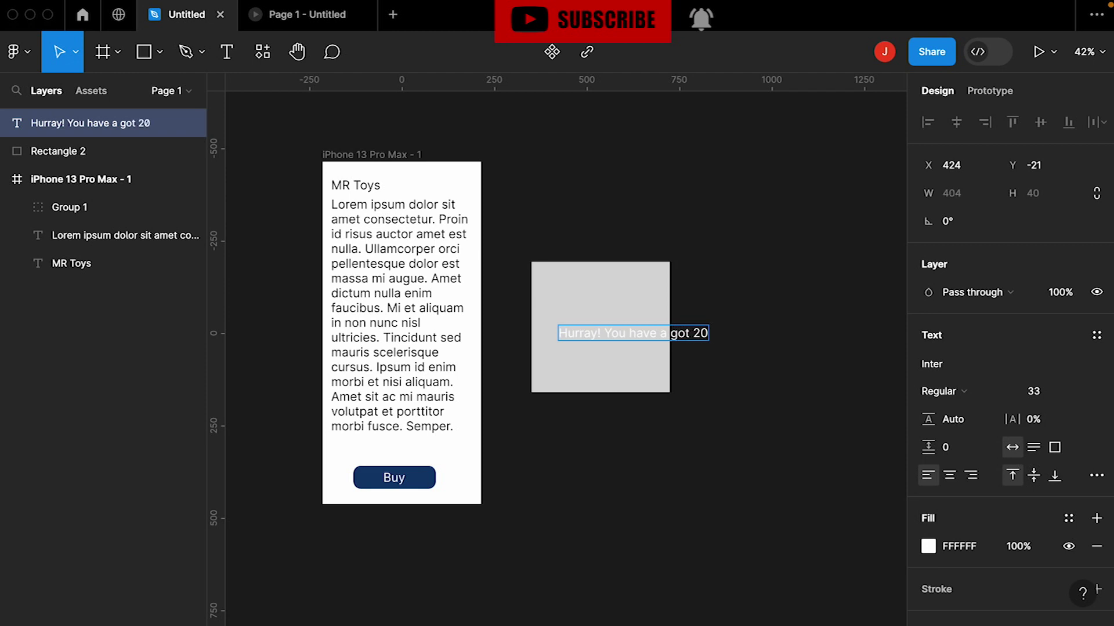
type(" %")
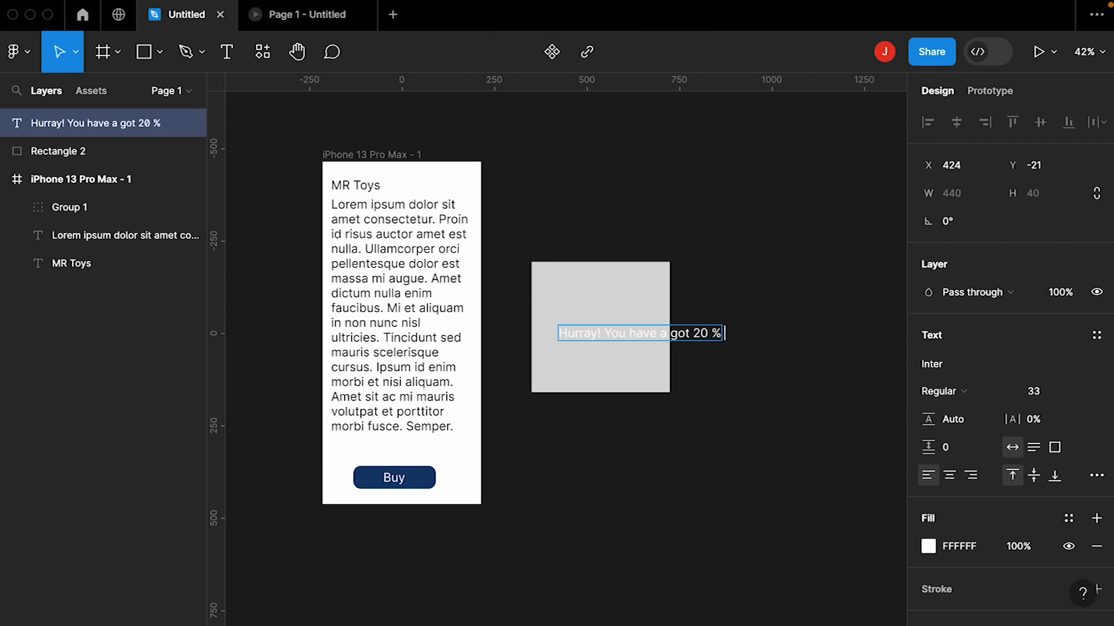
type(" Discount")
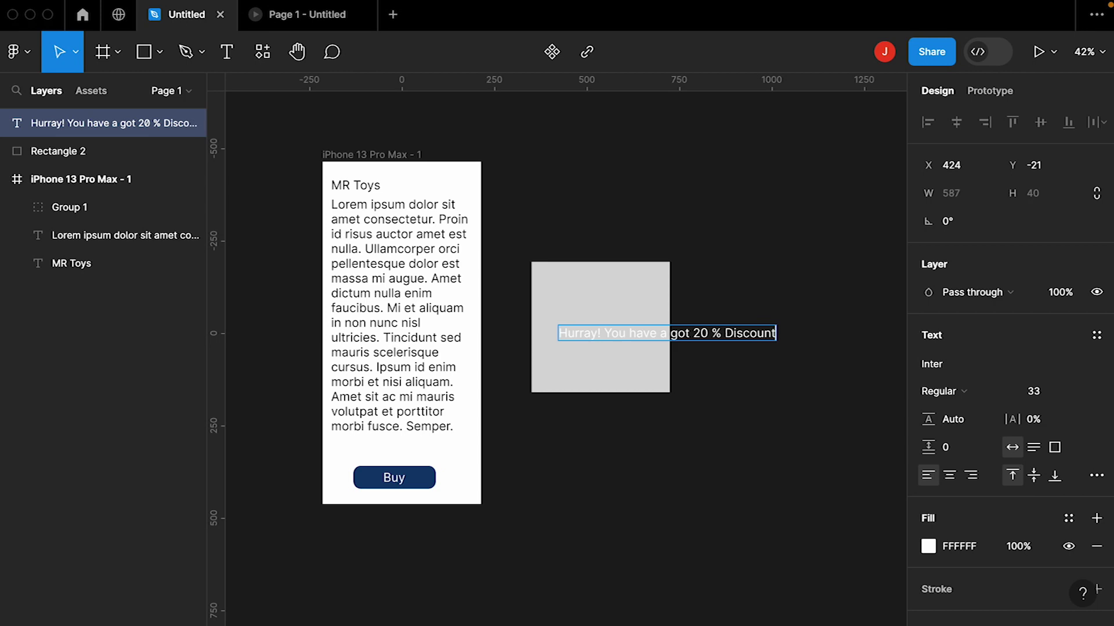
scroll(625, 533, "up", 5)
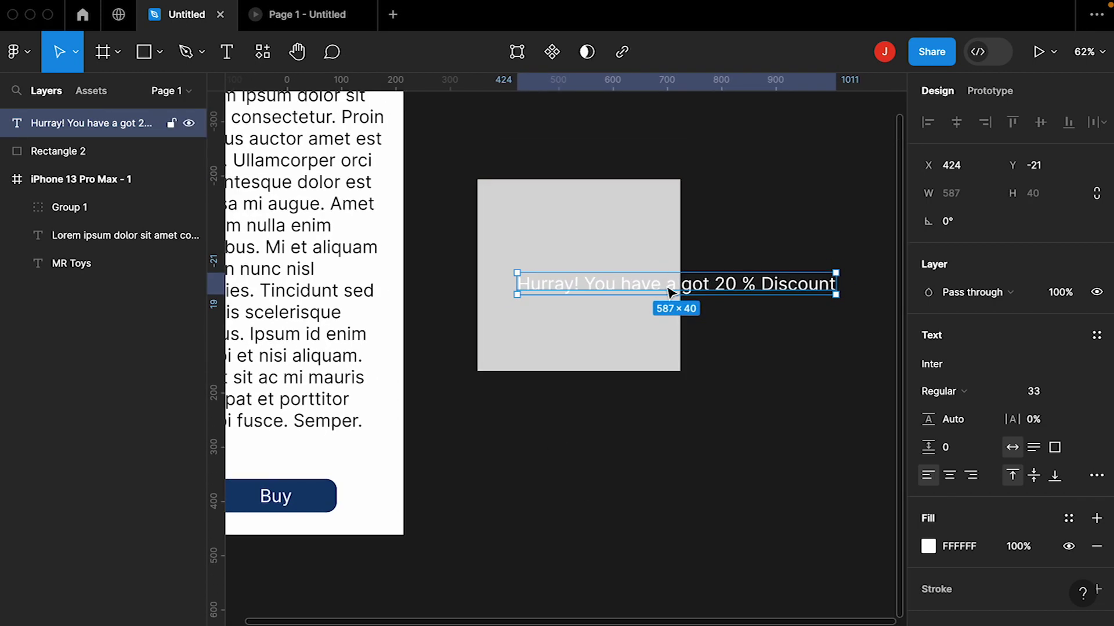
triple_click(666, 284)
left_click(665, 284)
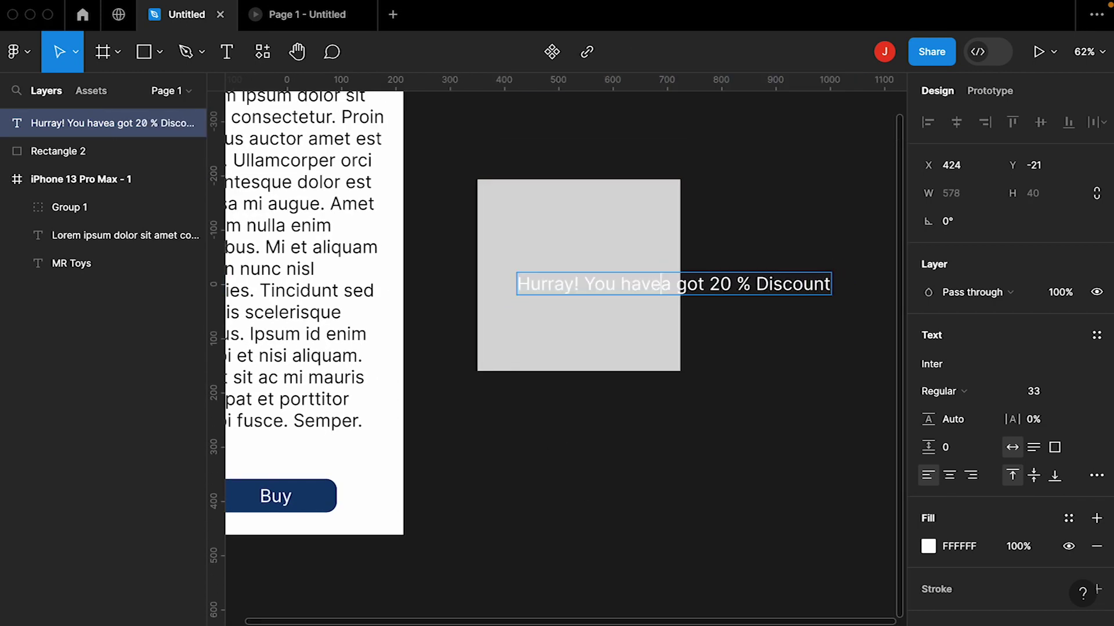
key("Return")
key("Escape")
left_click_drag(577, 298, 553, 283)
scroll(958, 490, "down", 2)
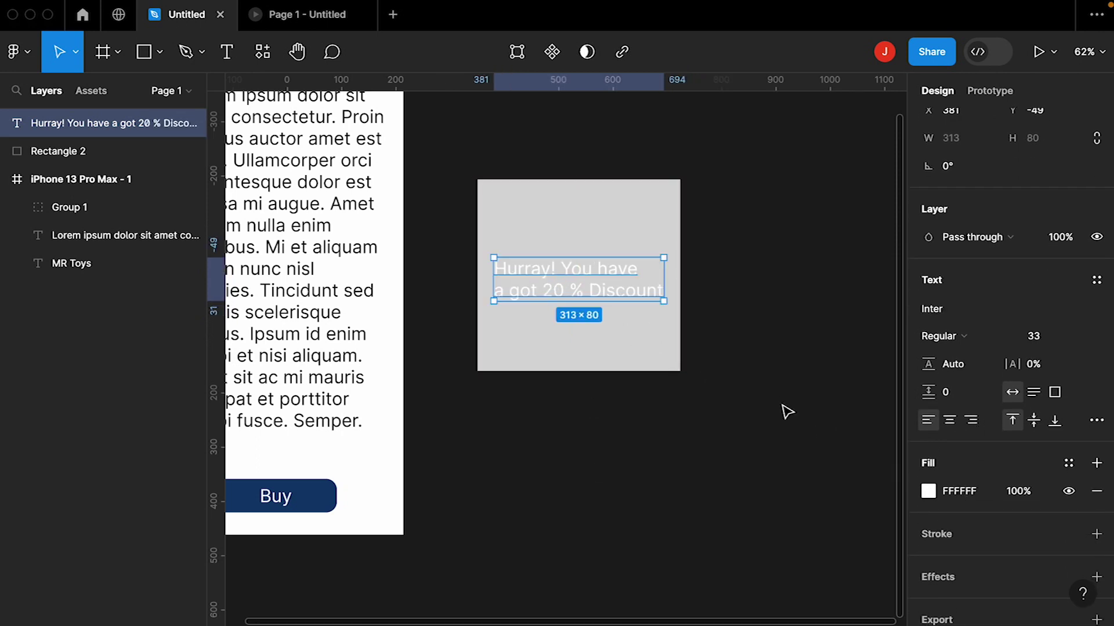
Step: Set Rectangle 2's fill colour to mustard D9A216
left_click(634, 348)
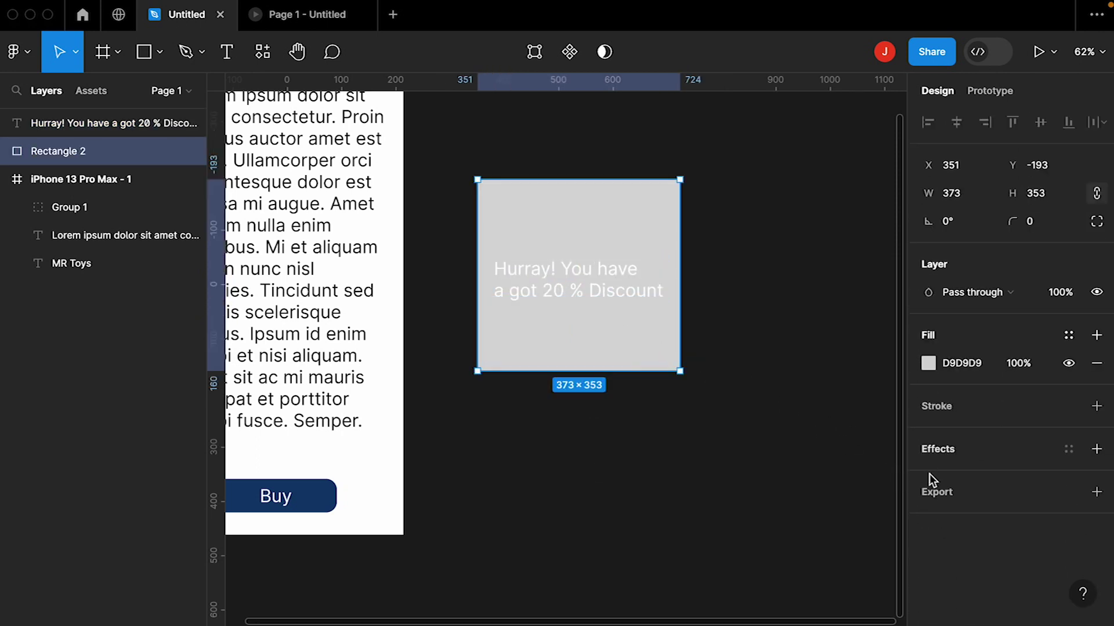
left_click(928, 364)
left_click(778, 407)
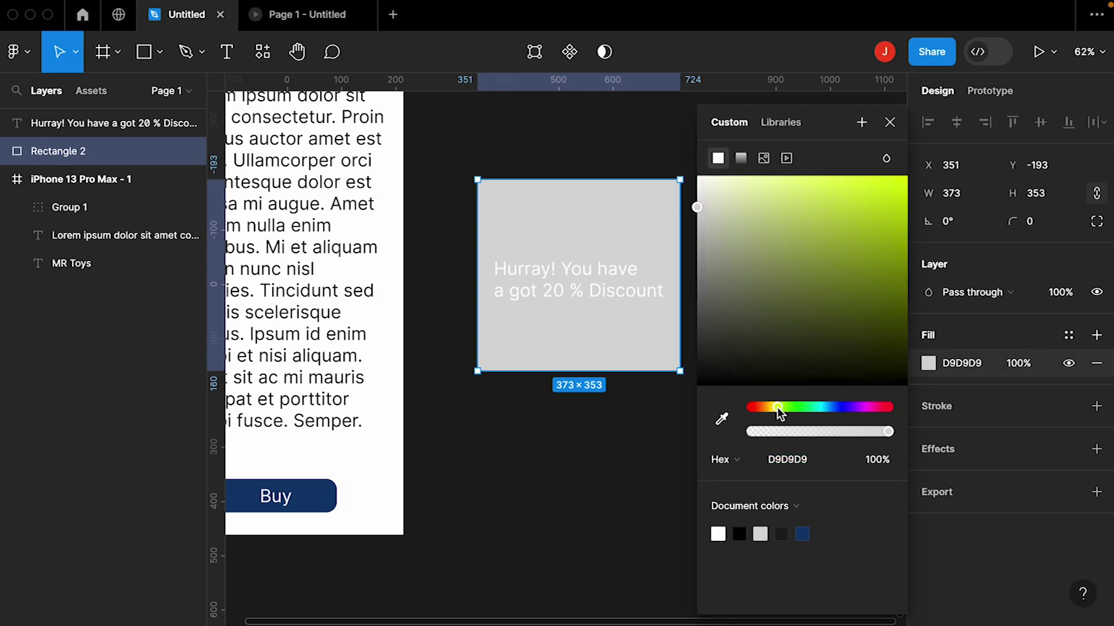
left_click(876, 256)
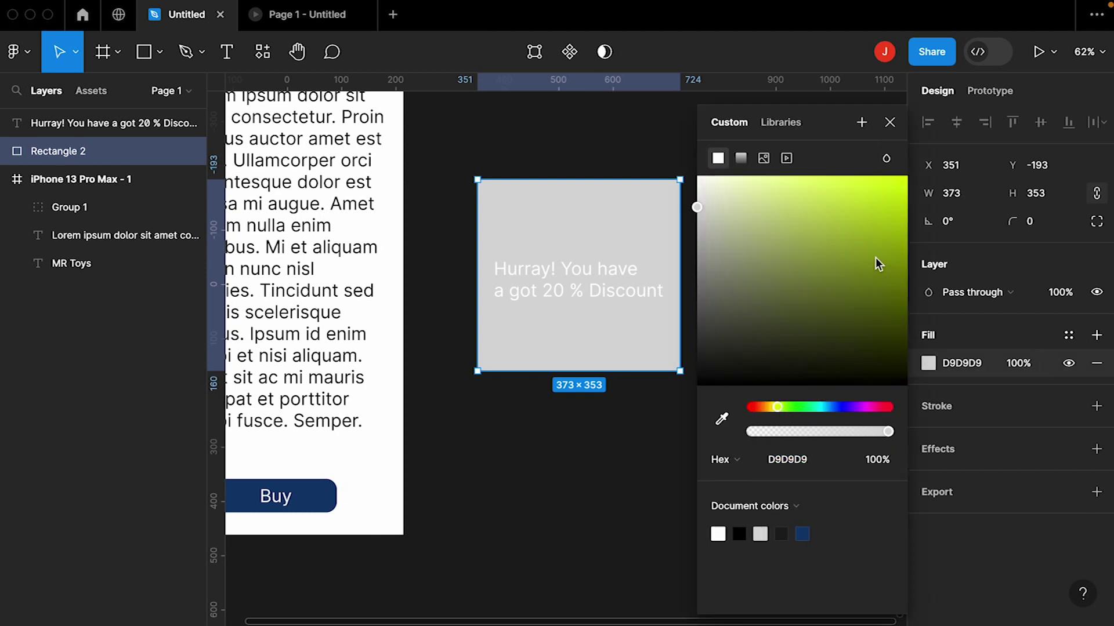
left_click(768, 406)
left_click_drag(851, 221, 887, 212)
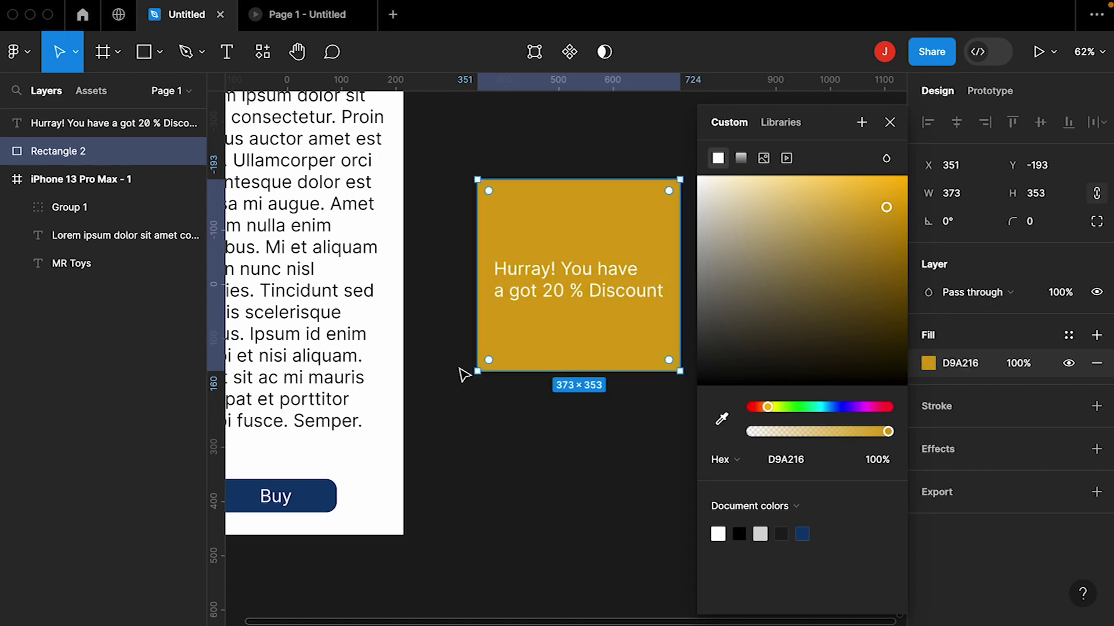
left_click(460, 423)
scroll(460, 423, "down", 3)
scroll(522, 412, "left", 2)
scroll(553, 404, "up", 3)
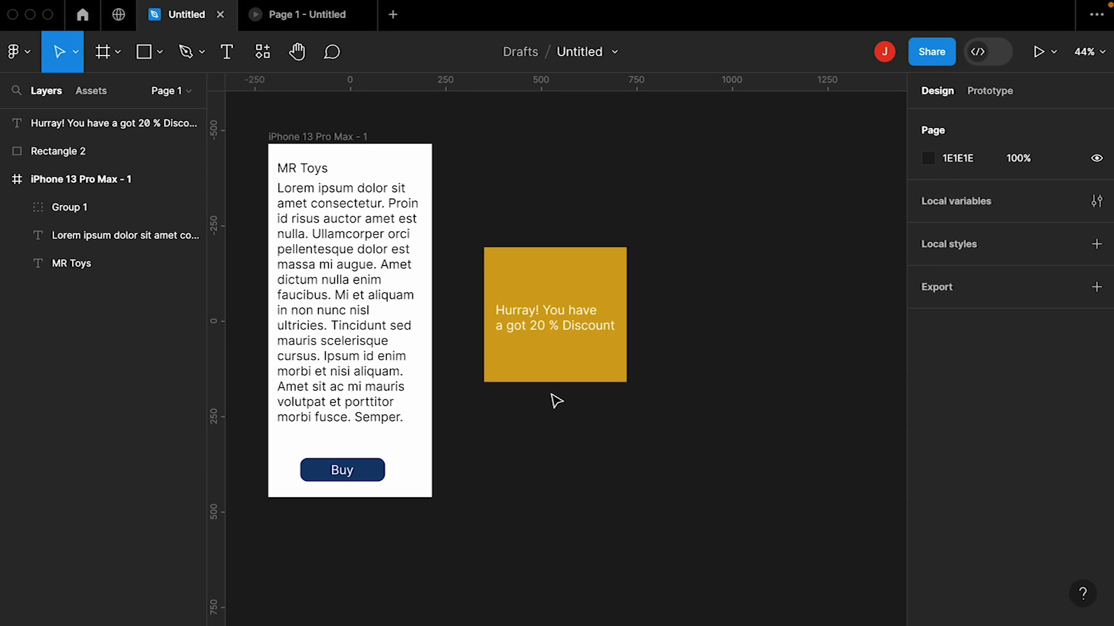
Step: Delete the stray 'a' between 'have' and 'got' in the discount message
scroll(556, 400, "up", 1)
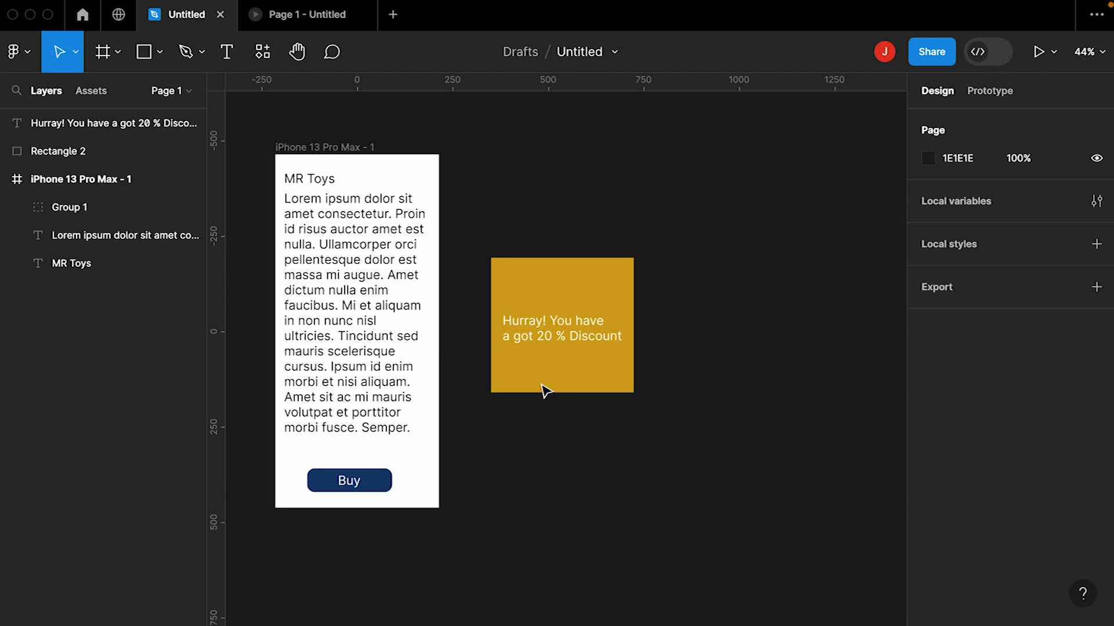
scroll(528, 375, "up", 3)
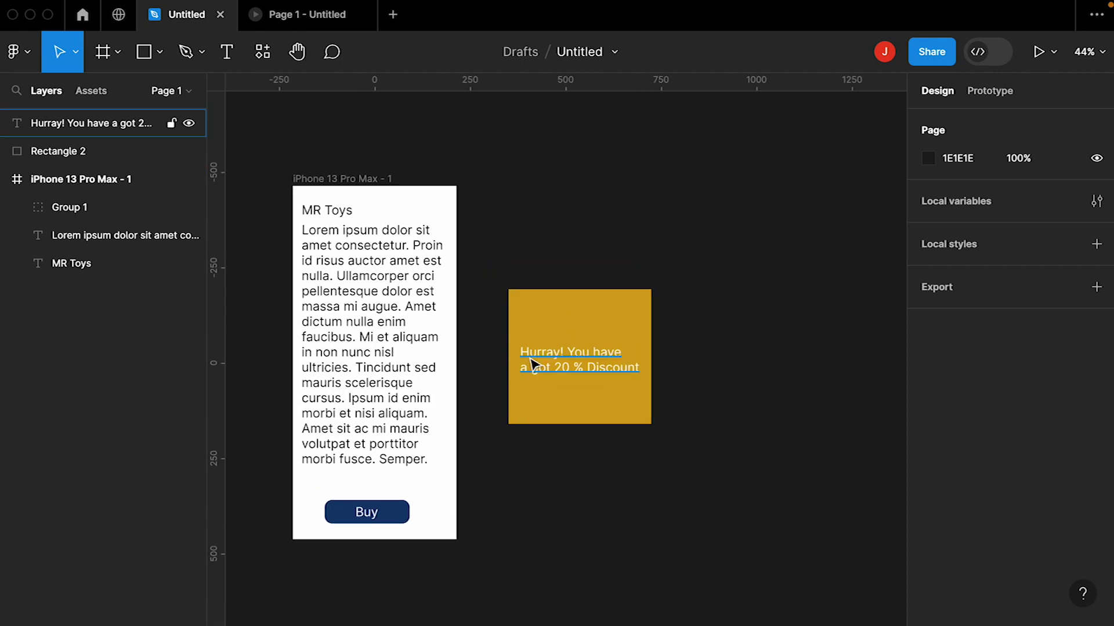
scroll(517, 293, "down", 1)
left_click(351, 168)
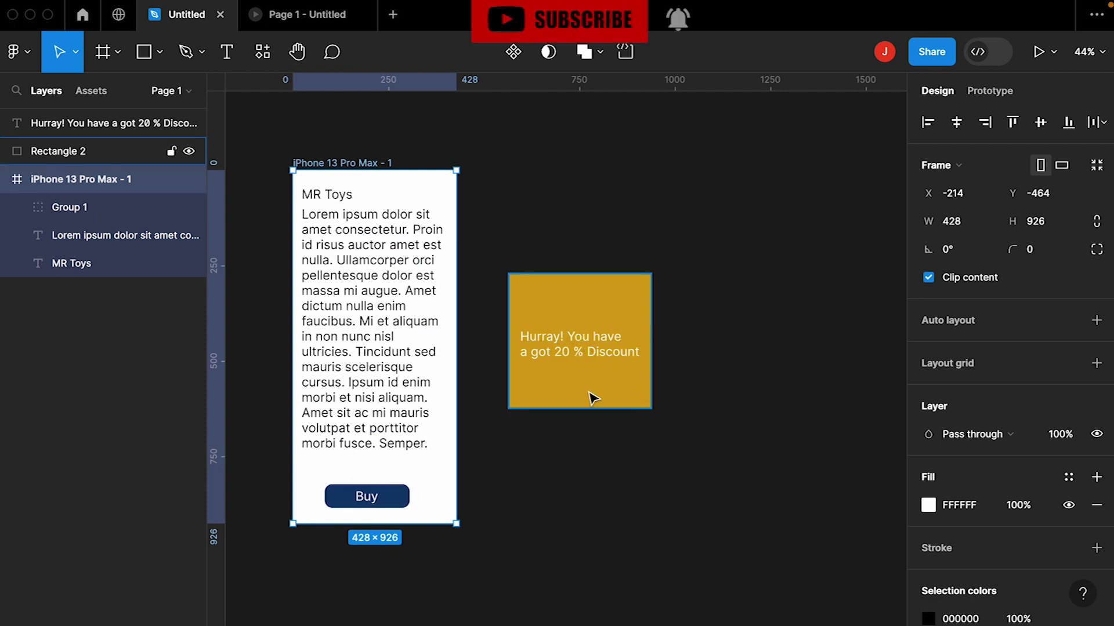
left_click(529, 356)
double_click(529, 356)
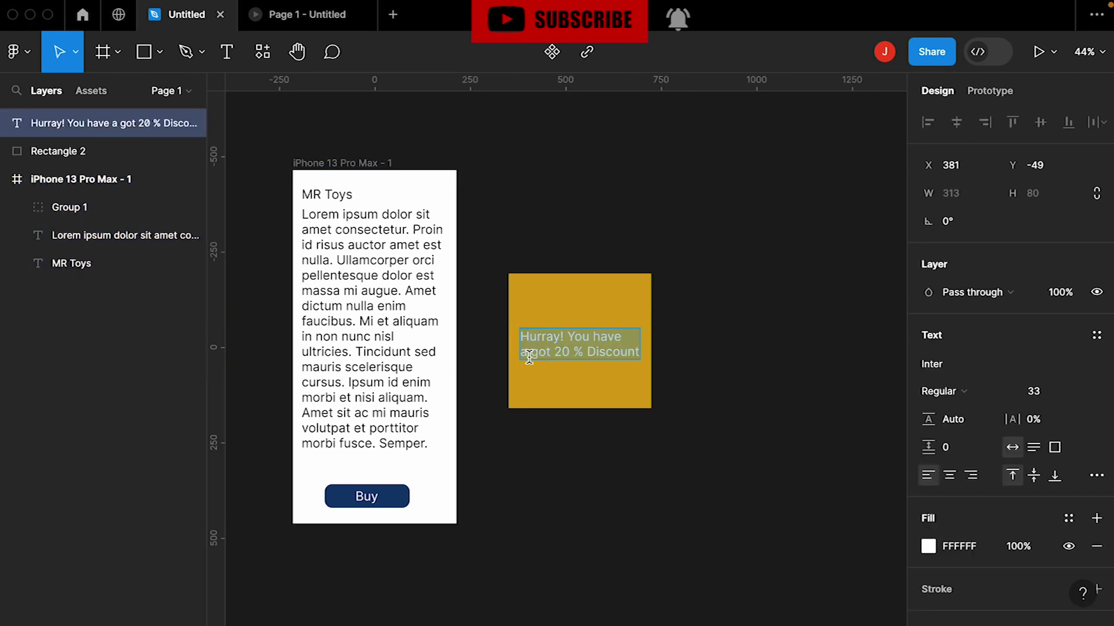
left_click(529, 355)
key("BackSpace")
key("BackSpace")
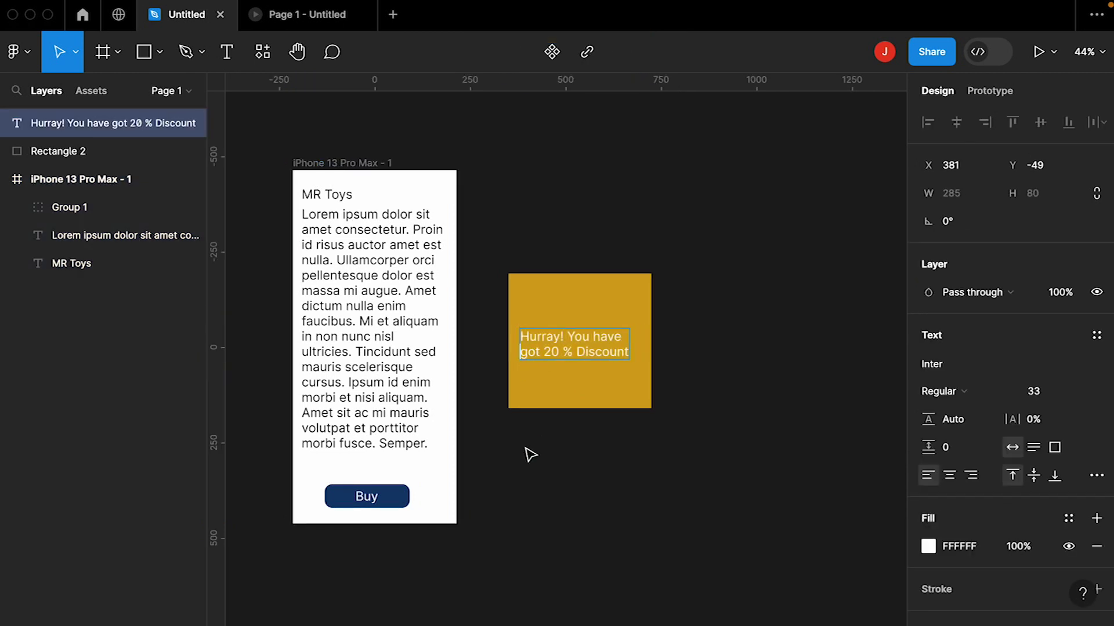
key("Escape")
key("Escape")
scroll(528, 455, "right", 1)
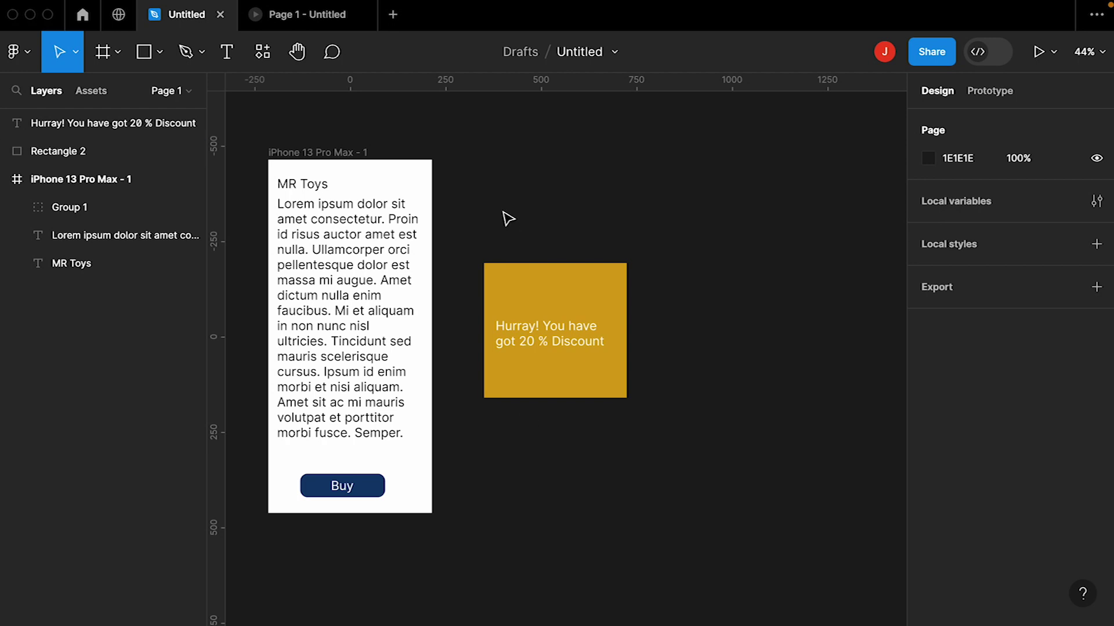
Step: Insert the material-symbols:close X icon from the Iconify plugin onto the canvas
left_click(262, 53)
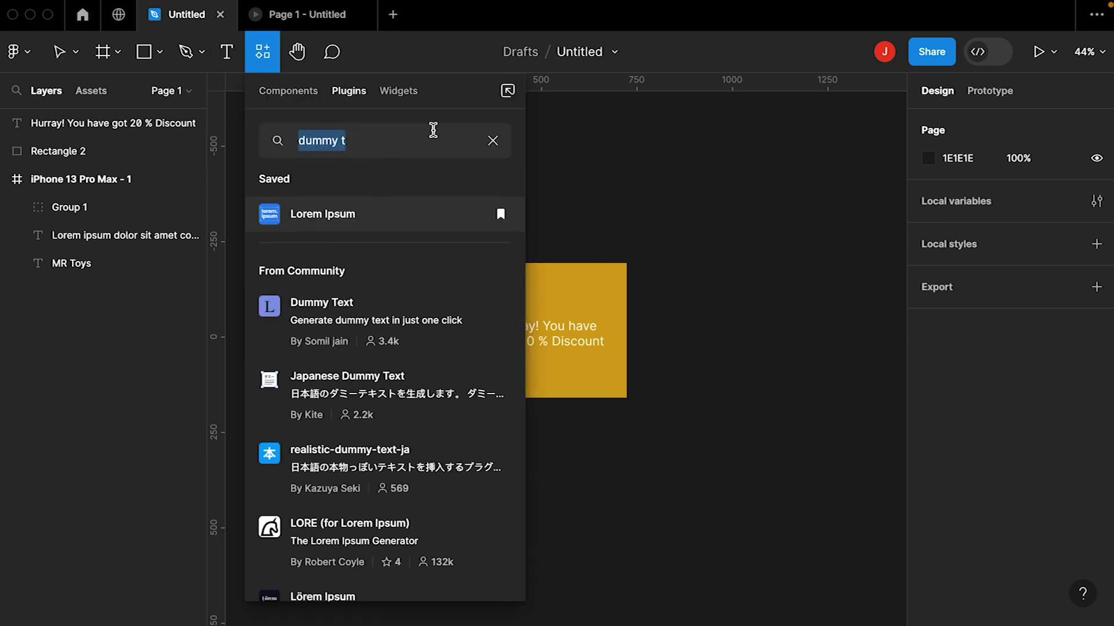
left_click(492, 140)
key("Escape")
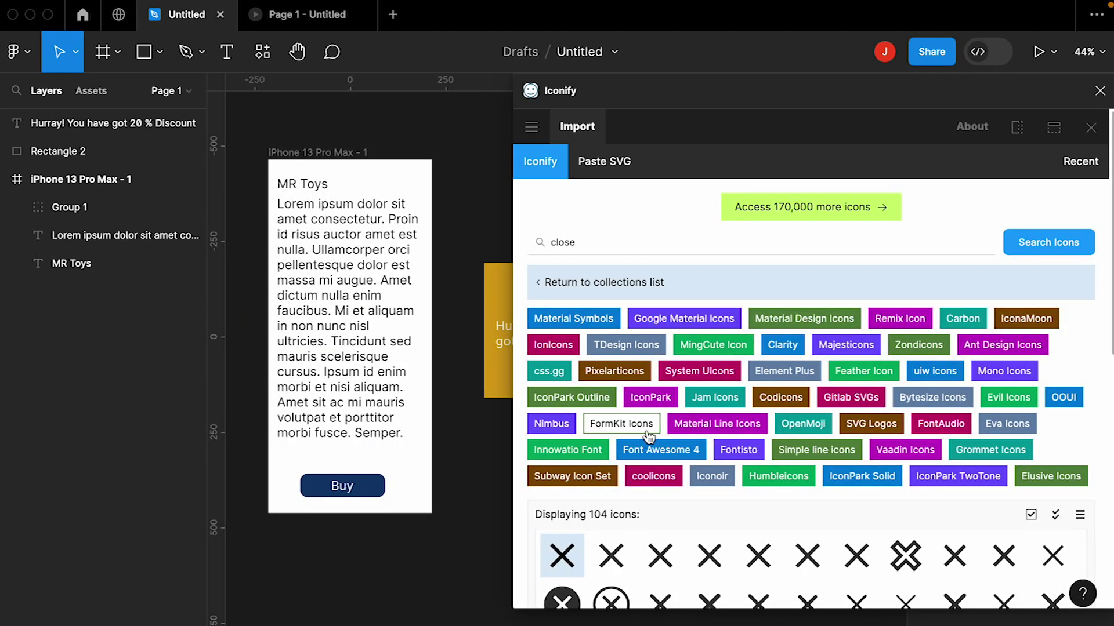
scroll(615, 441, "down", 1)
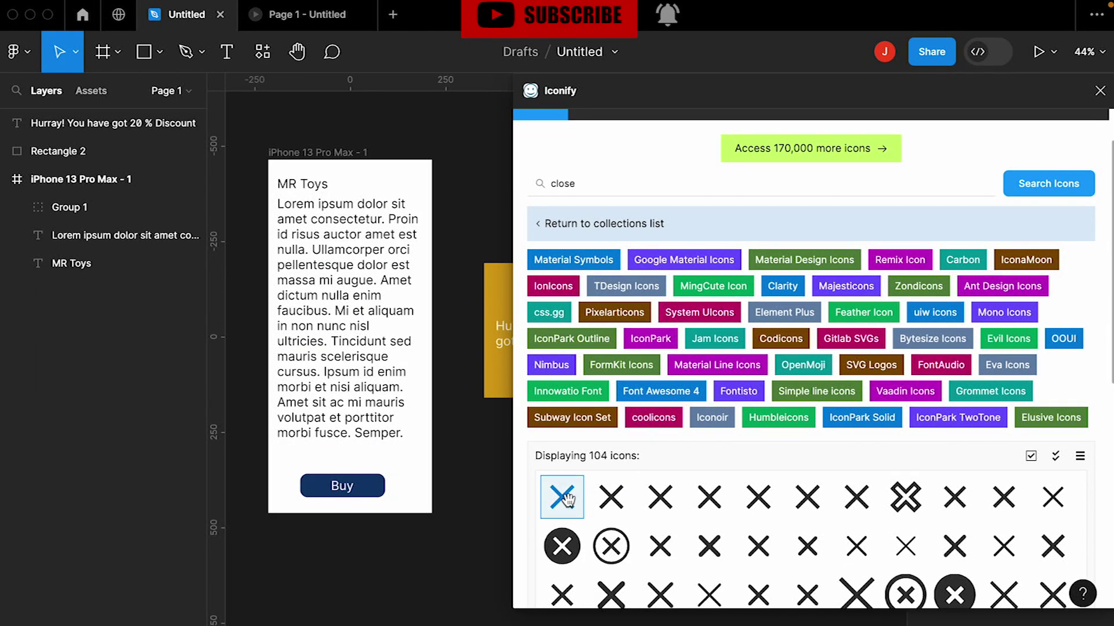
left_click_drag(565, 501, 445, 574)
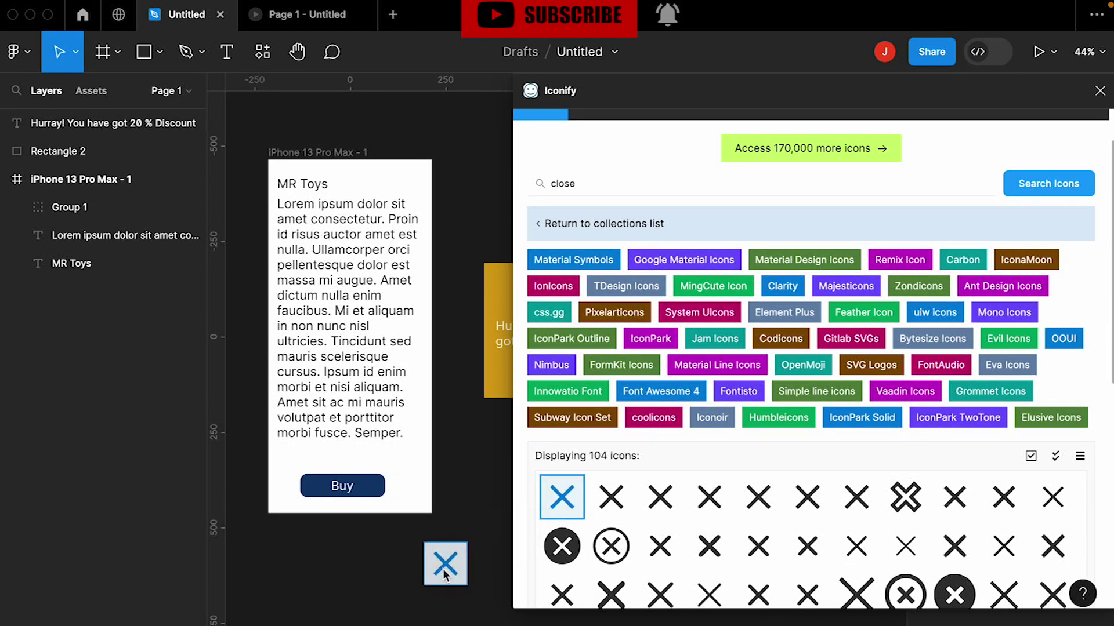
left_click(1100, 92)
left_click(656, 557)
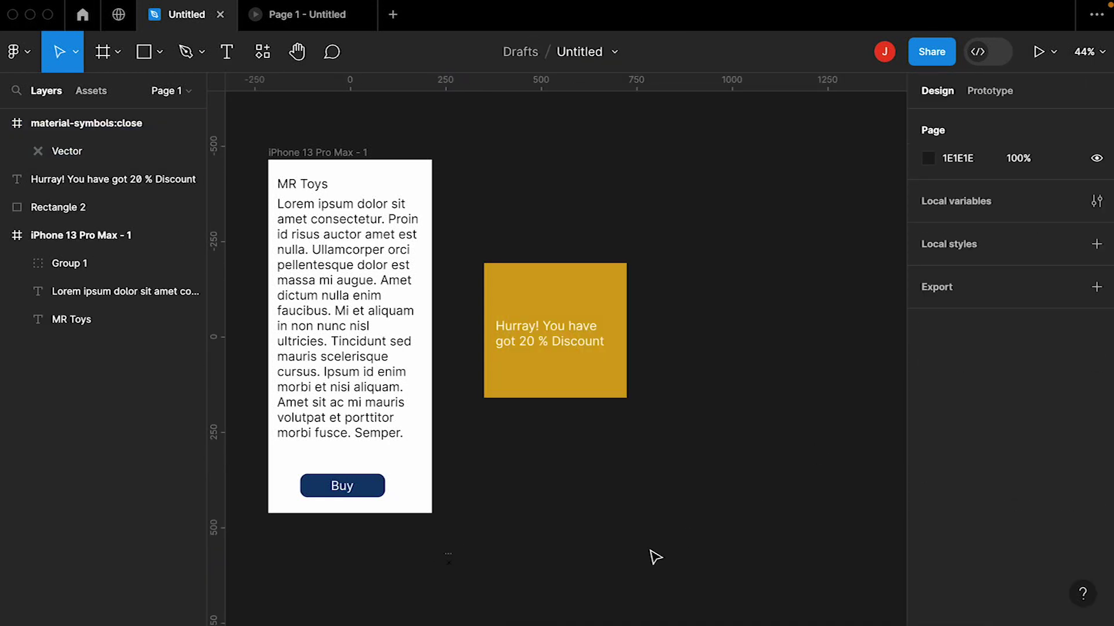
Step: Move the X to the mustard card's top-right corner and enlarge it to about 30×36
left_click(450, 569)
left_click_drag(455, 572, 611, 281)
scroll(612, 281, "up", 5)
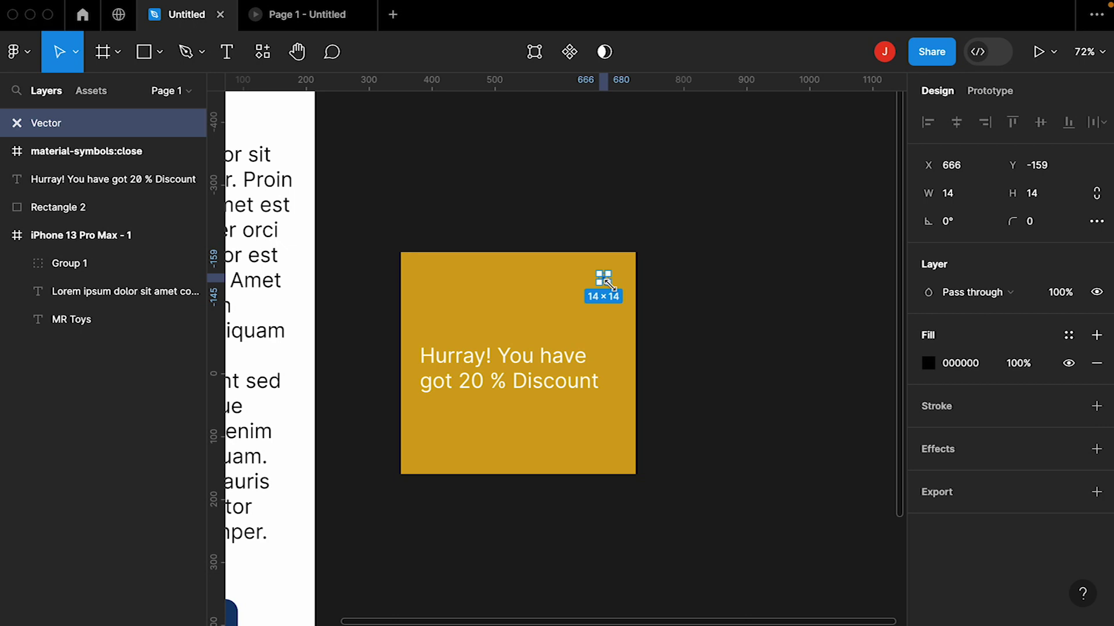
left_click_drag(610, 284, 613, 290)
left_click(703, 371)
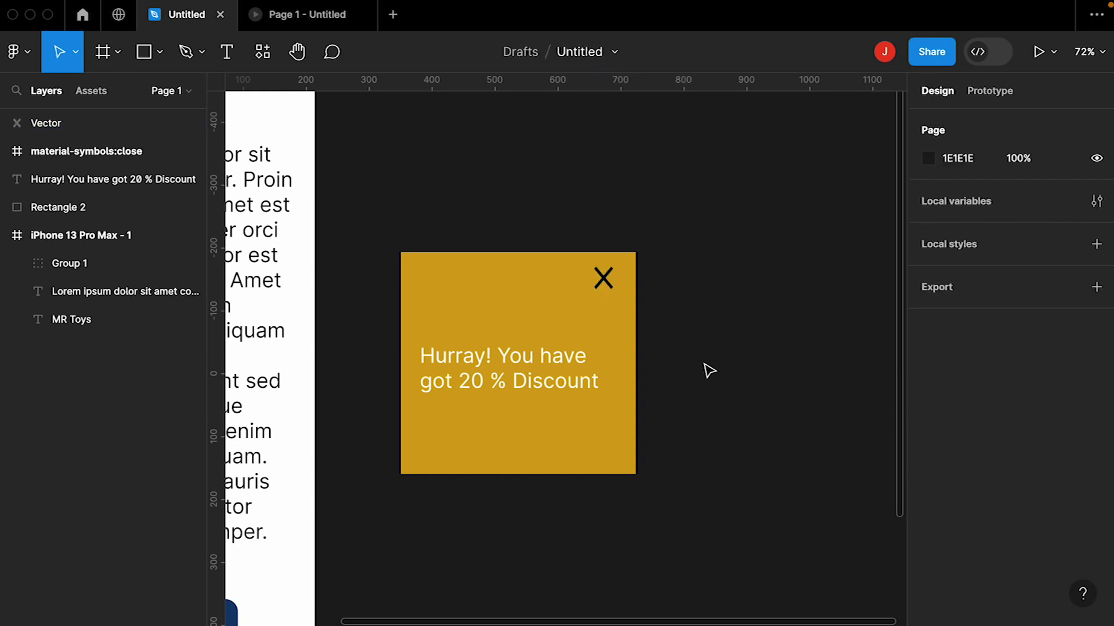
scroll(707, 371, "down", 4)
scroll(708, 371, "right", 2)
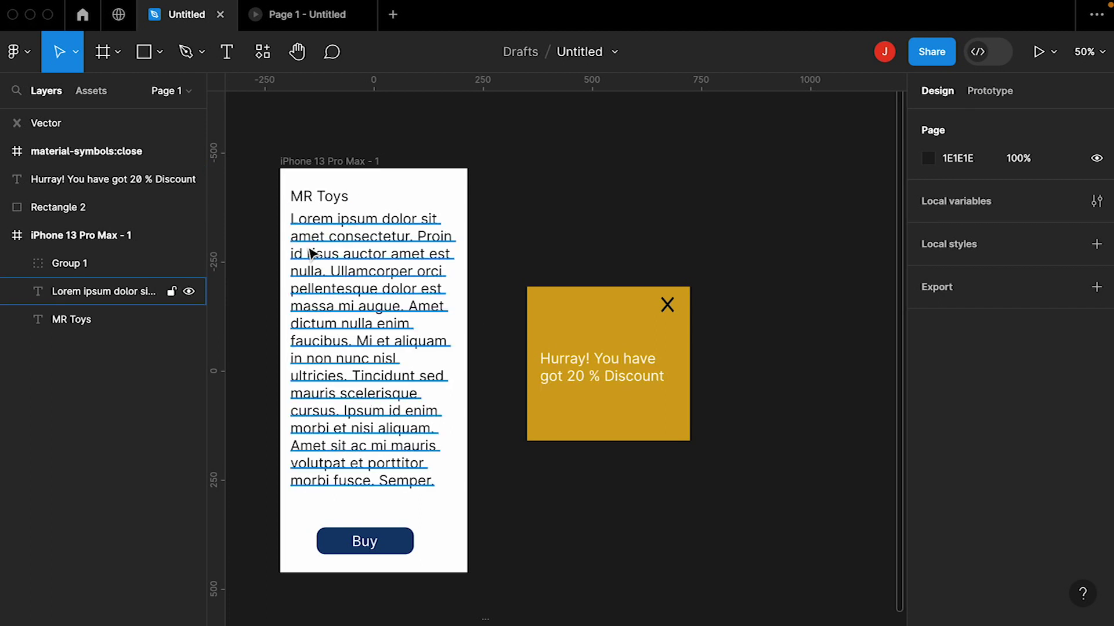
scroll(313, 256, "right", 2)
scroll(375, 407, "left", 4)
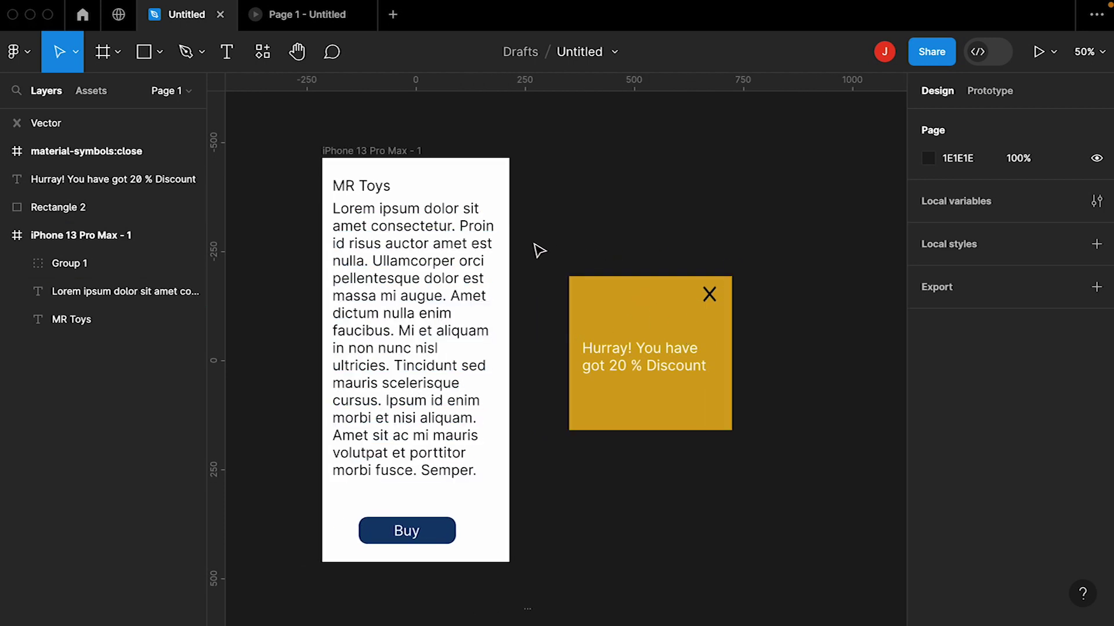
left_click_drag(575, 265, 776, 520)
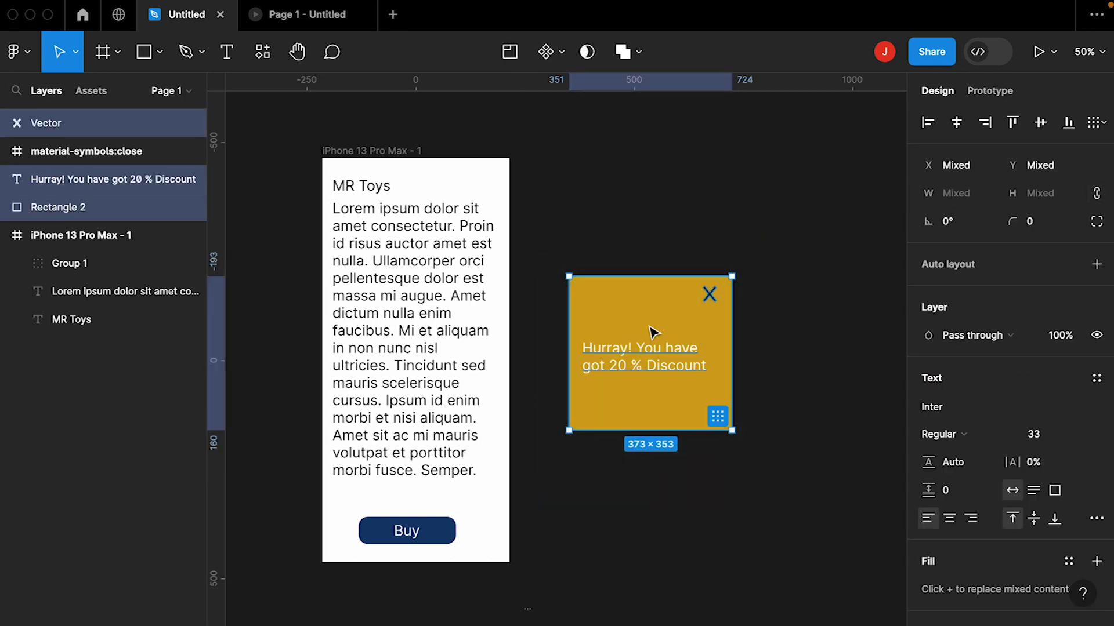
Step: Group the discount card's rectangle, message and close icon
right_click(600, 325)
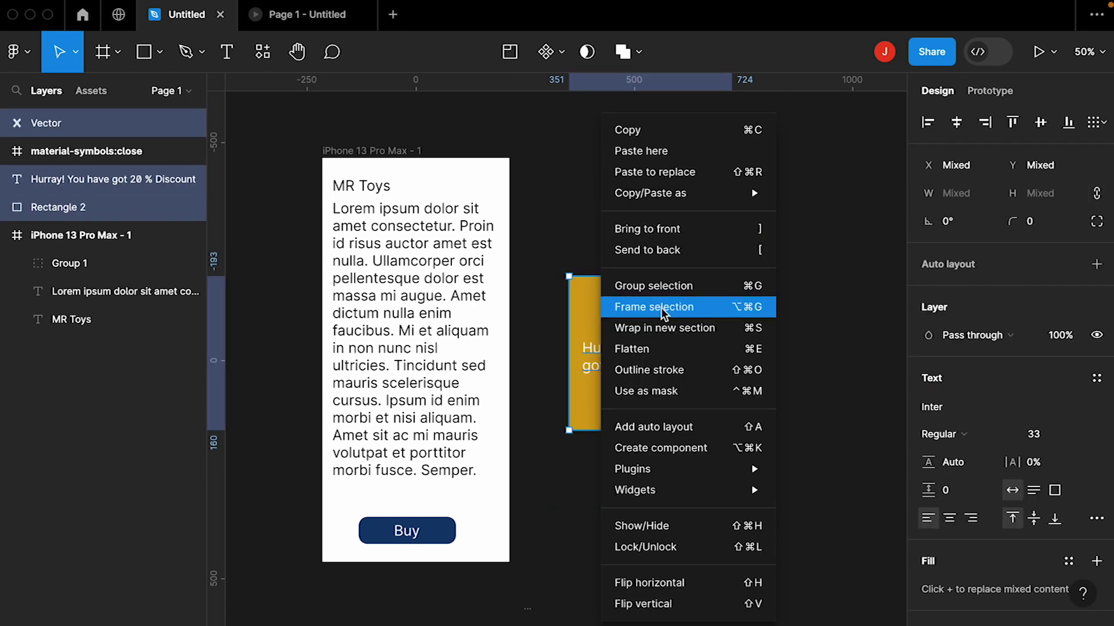
left_click(638, 286)
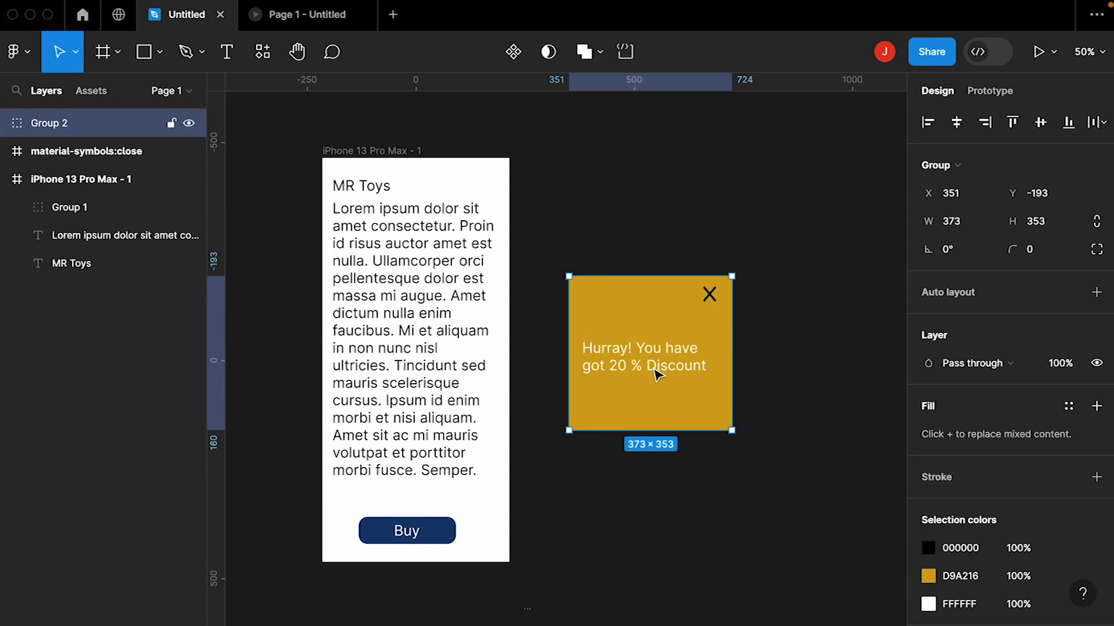
left_click(562, 231)
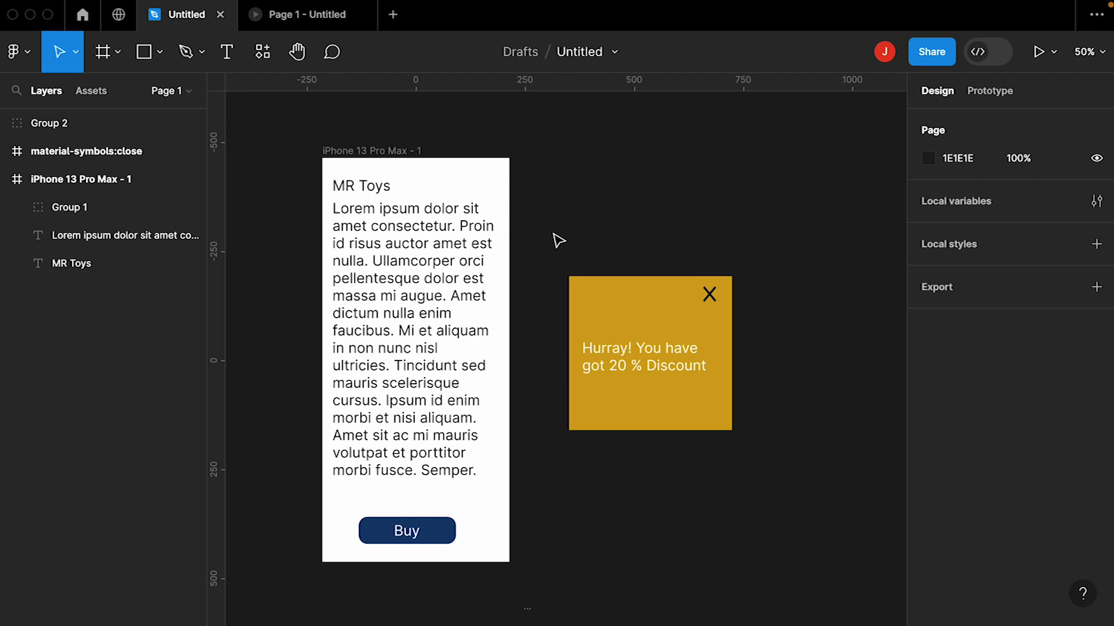
left_click_drag(558, 240, 743, 465)
right_click(696, 410)
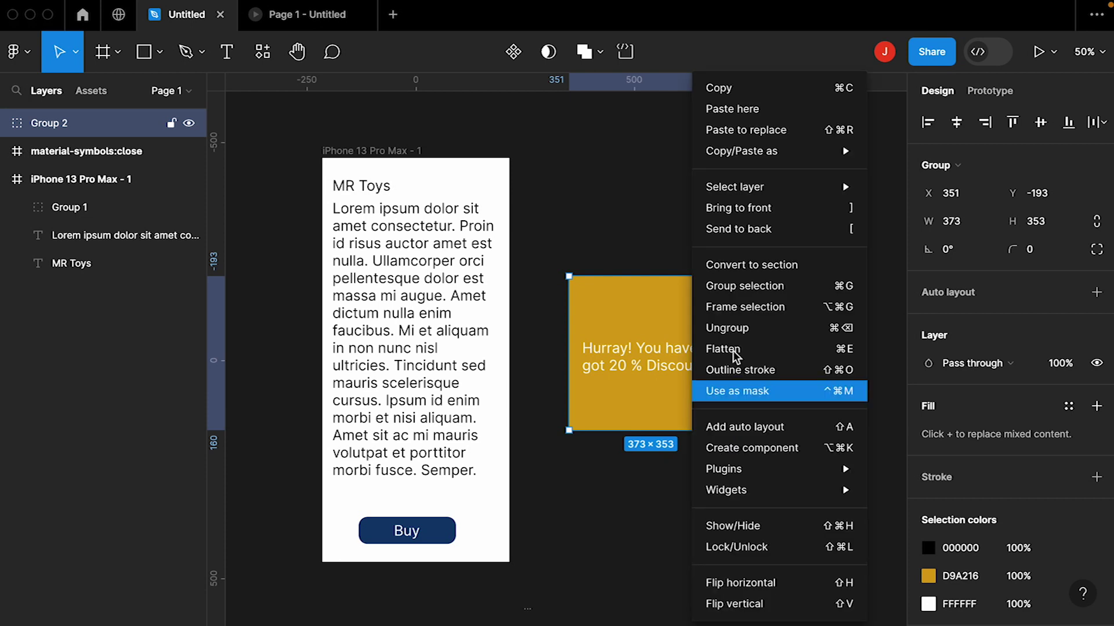
left_click(752, 296)
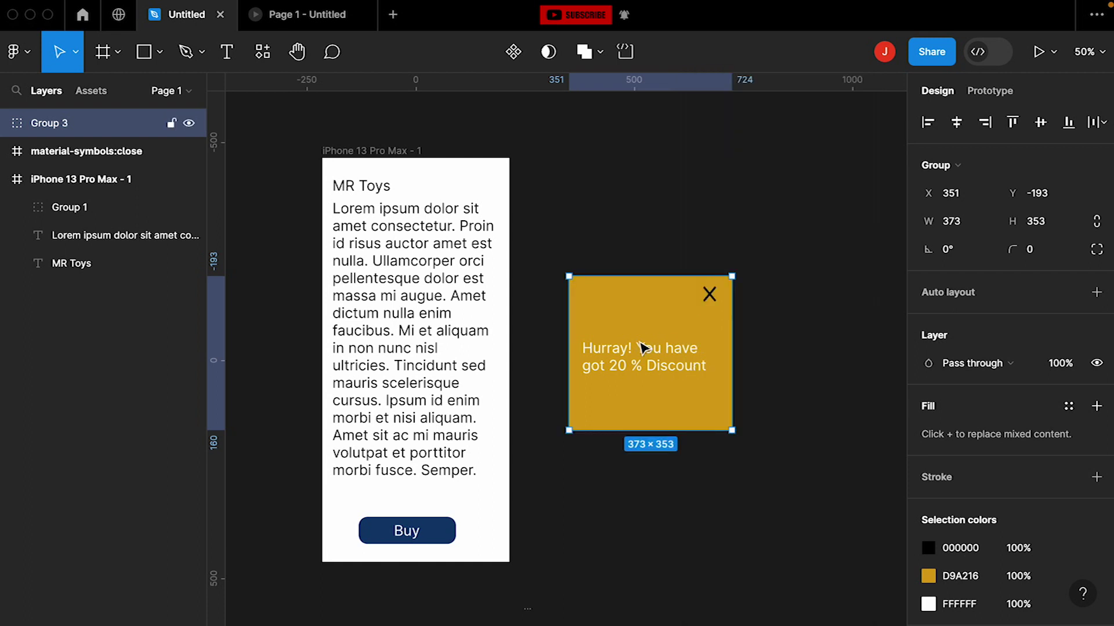
Step: Convert the card group into a 373×353 frame, Frame 1
right_click(642, 347)
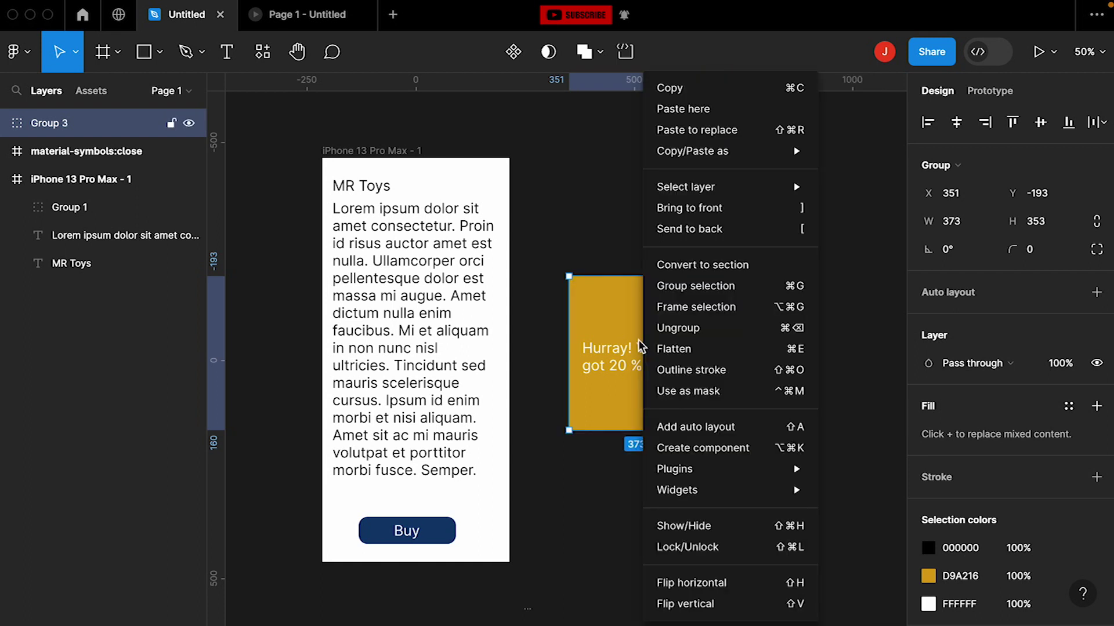
left_click(705, 311)
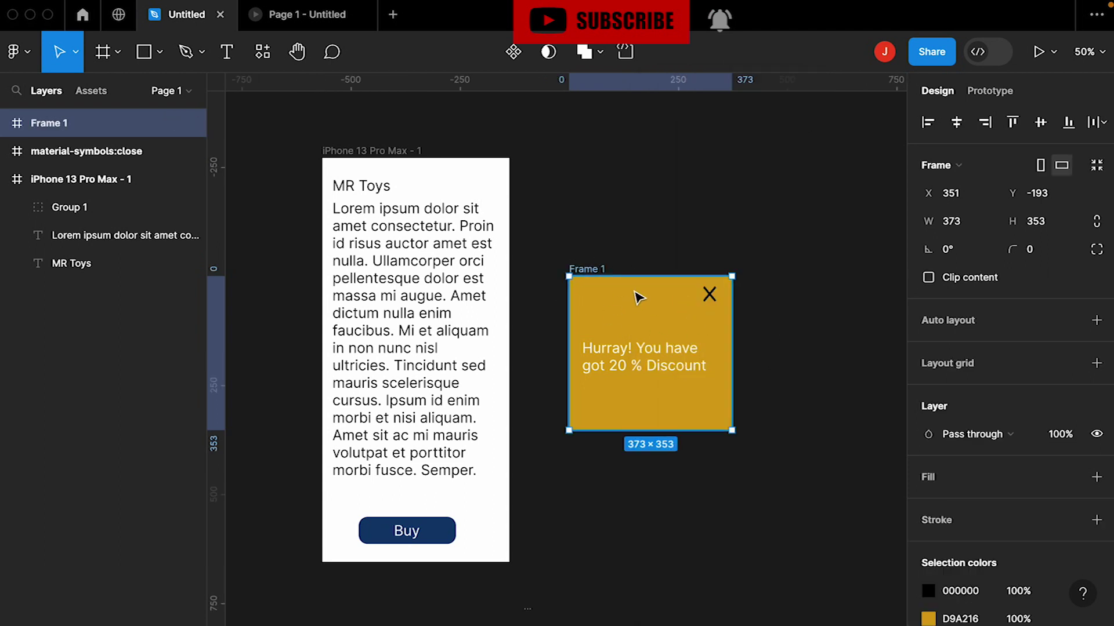
left_click(561, 267)
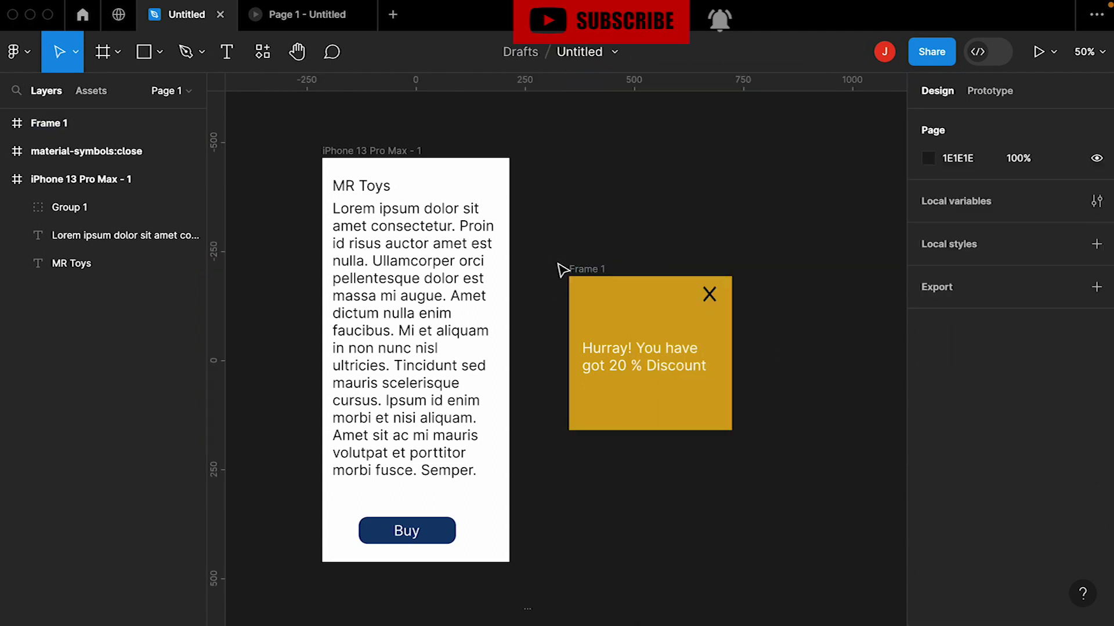
left_click(985, 100)
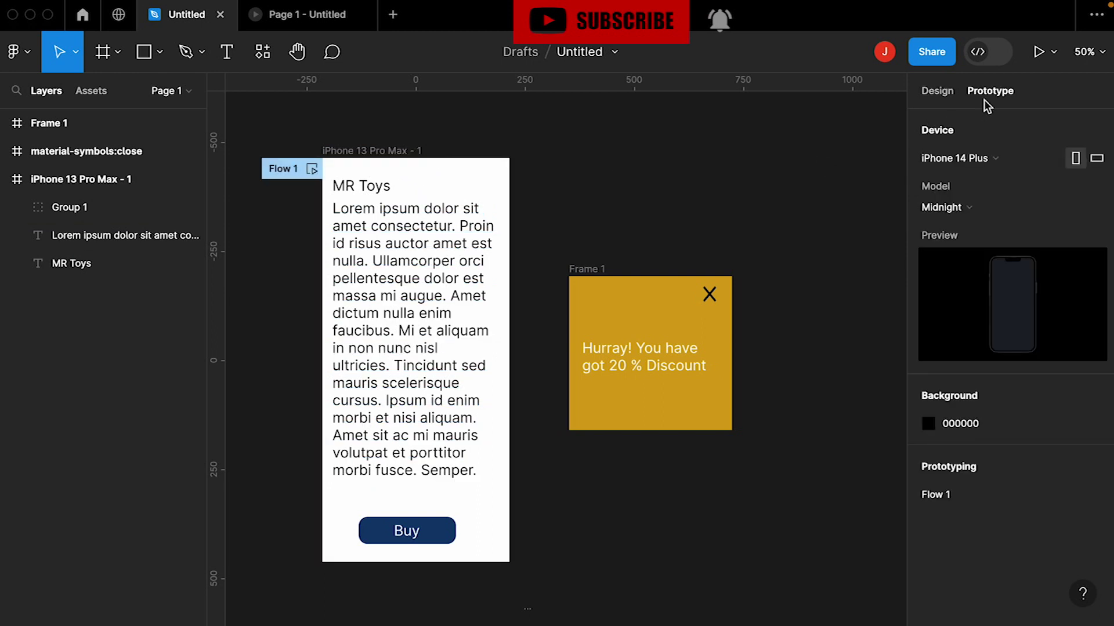
Step: Connect the Buy button to Frame 1 with an On tap Navigate to interaction
left_click(411, 532)
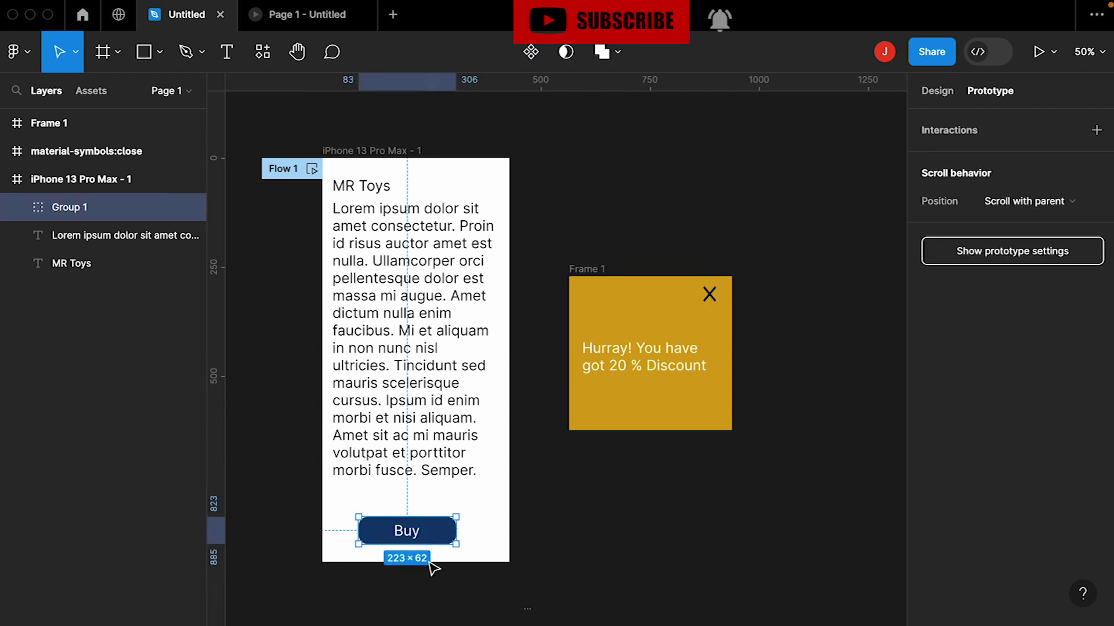
left_click_drag(456, 531, 618, 348)
scroll(616, 348, "down", 3)
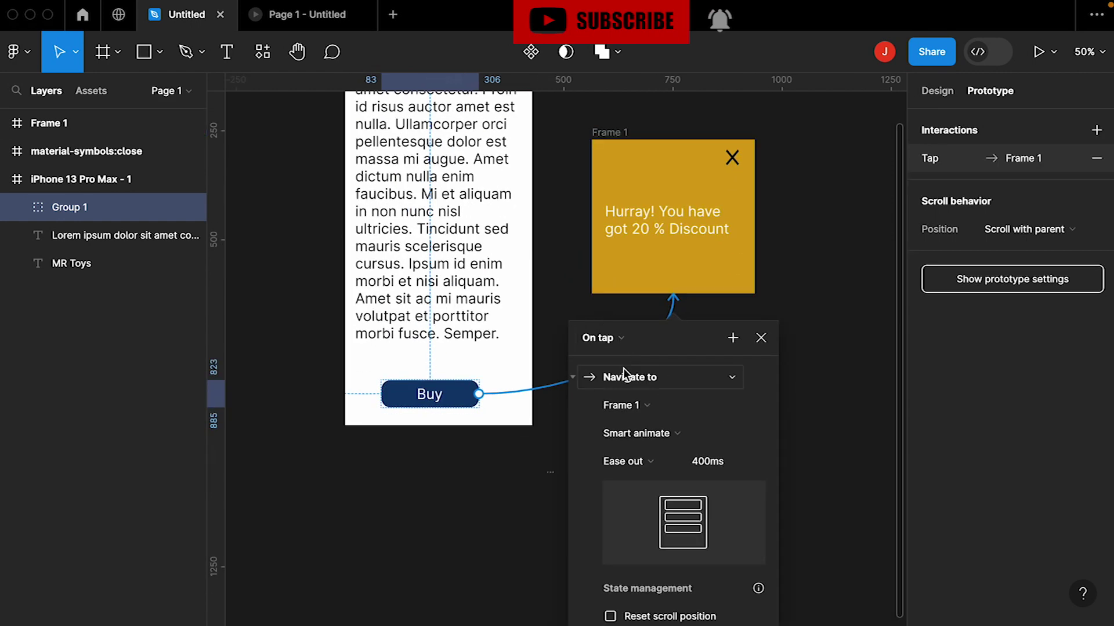
scroll(624, 368, "down", 2)
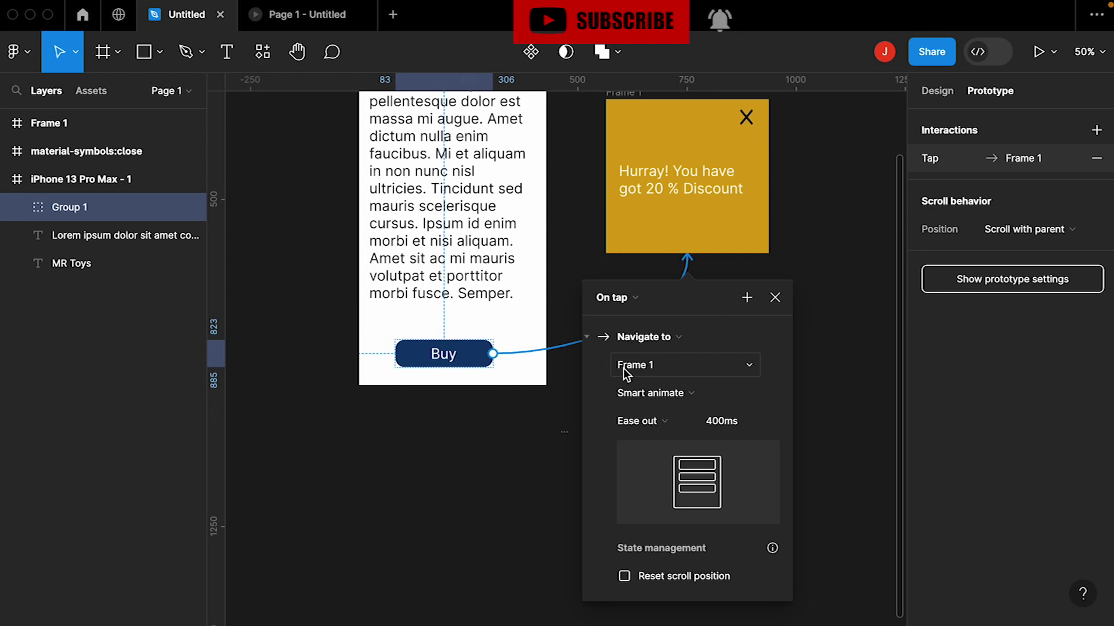
left_click(616, 298)
left_click(619, 304)
scroll(644, 409, "down", 3)
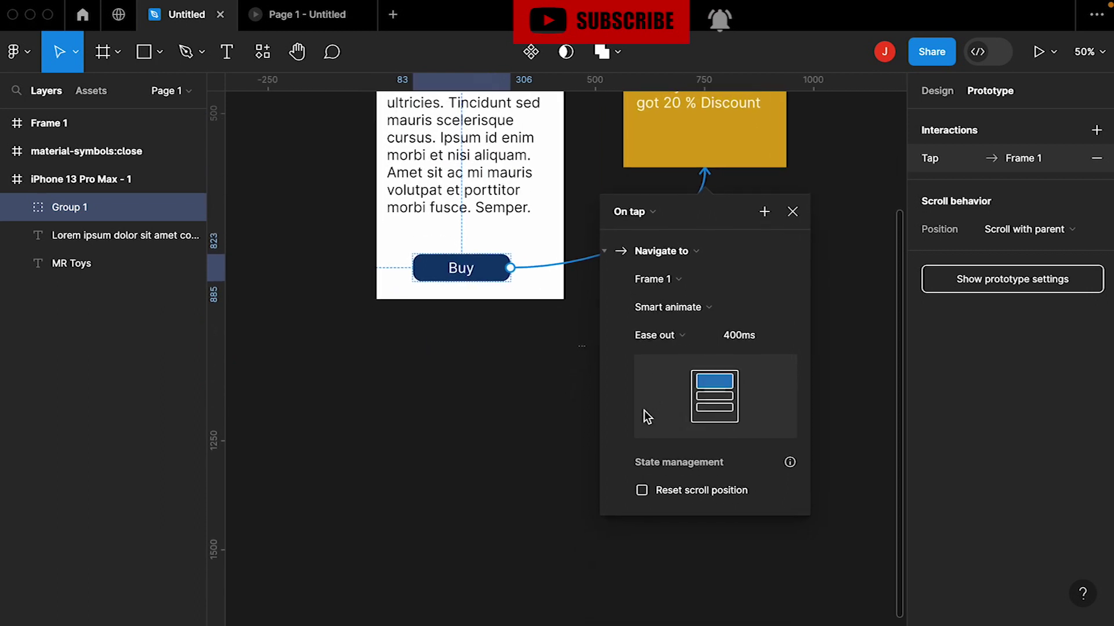
Step: Set the Buy button's On tap action to Open overlay for Frame 1
left_click(664, 266)
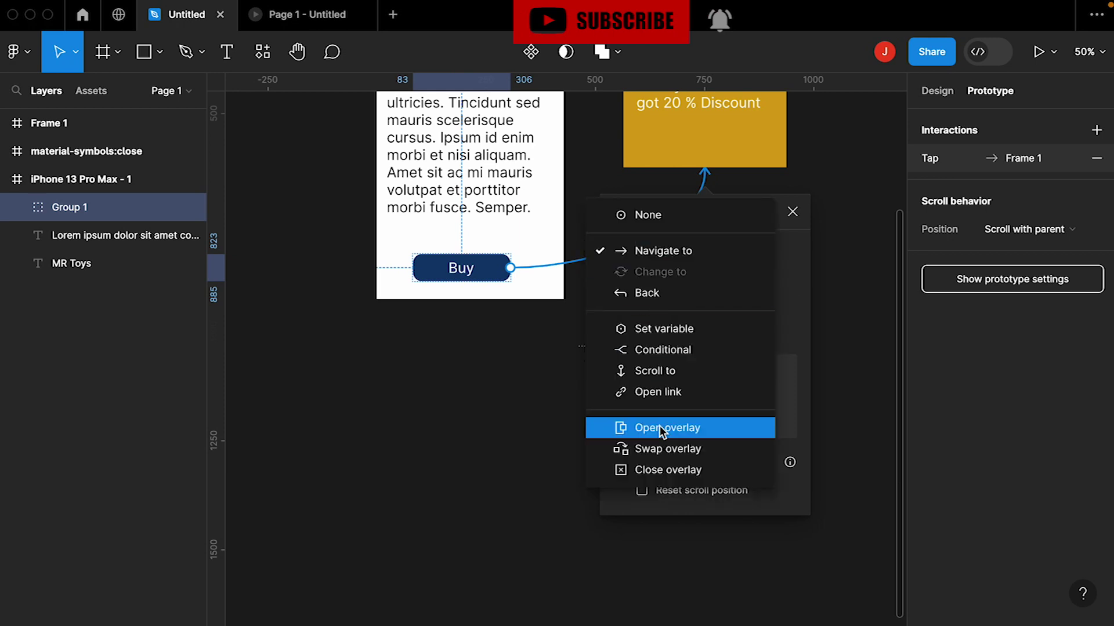
left_click(660, 427)
left_click(652, 255)
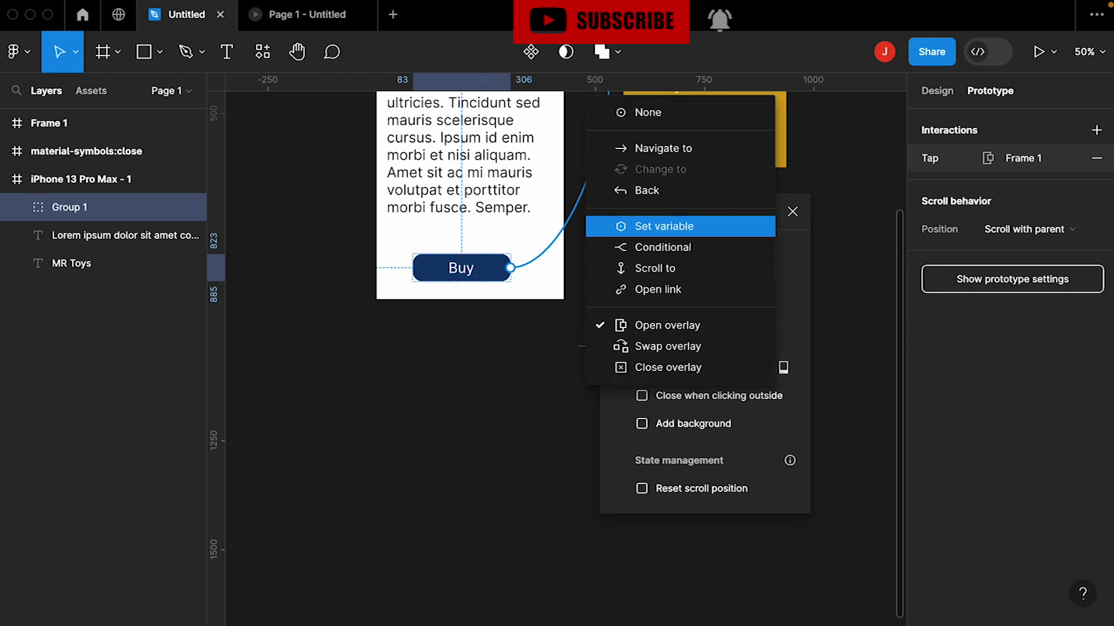
left_click(646, 150)
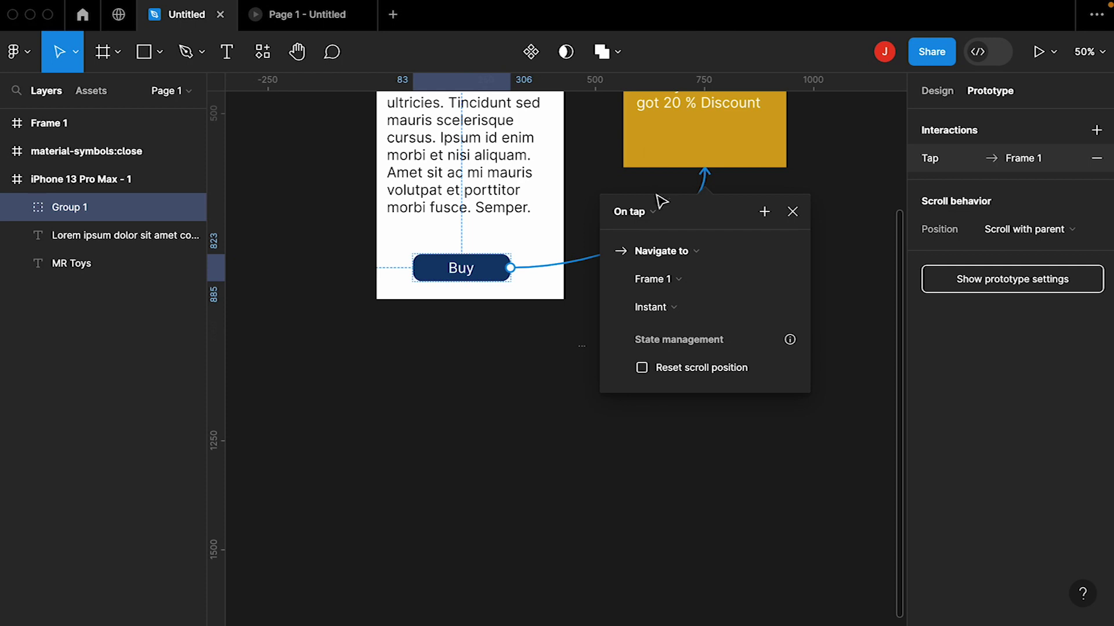
left_click(663, 256)
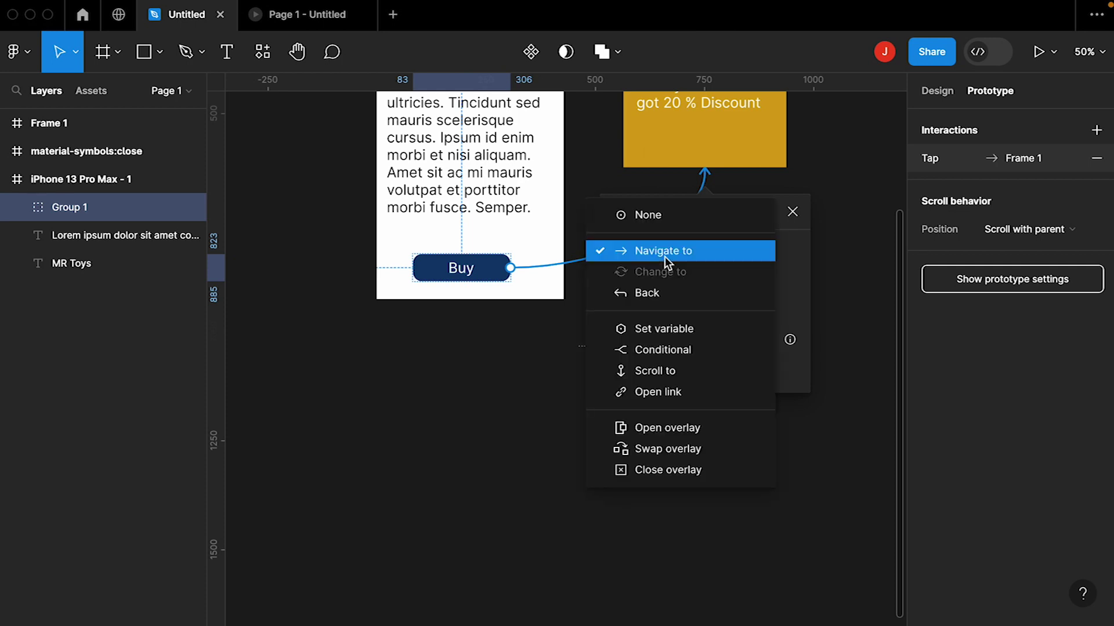
left_click(646, 434)
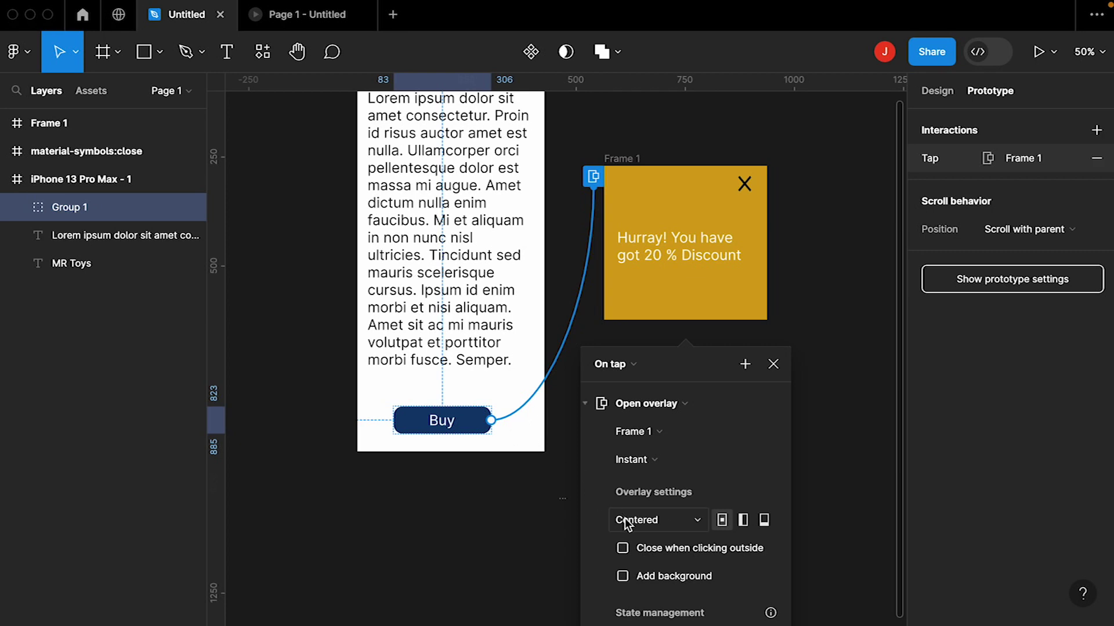
Step: Set the overlay position to Manual and drag the overlay over the phone's body text
scroll(624, 519, "down", 2)
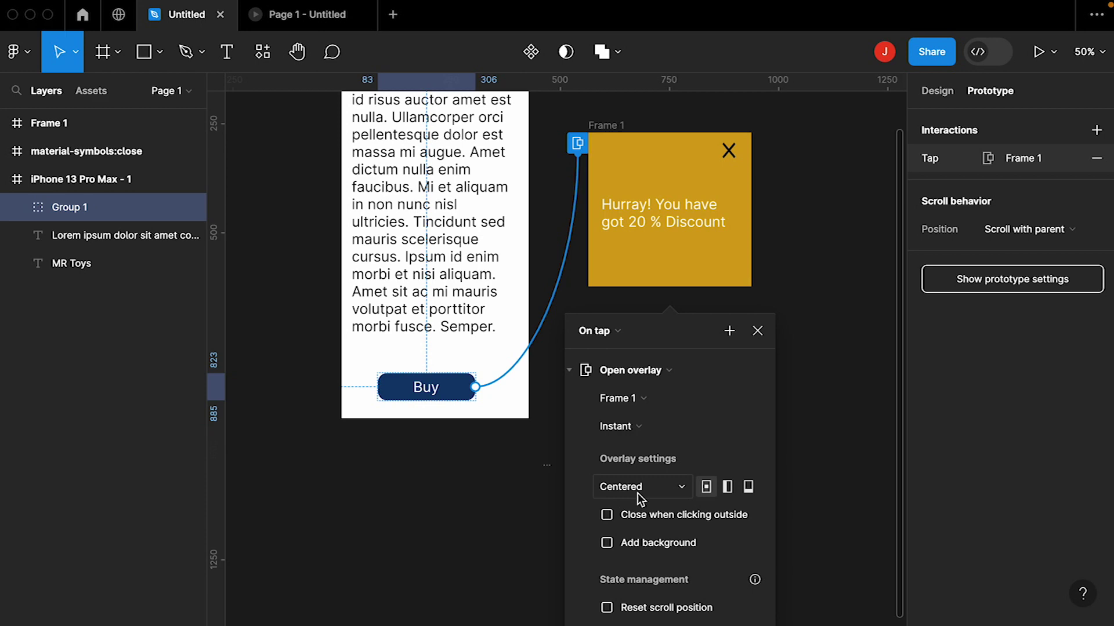
left_click(635, 493)
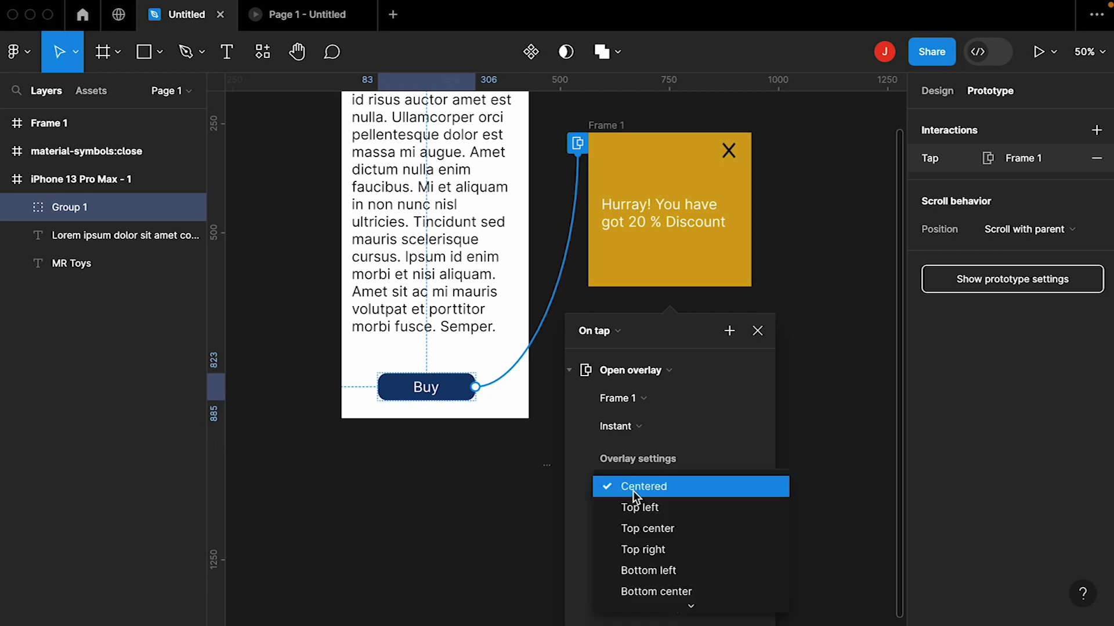
scroll(634, 496, "down", 1)
left_click(636, 603)
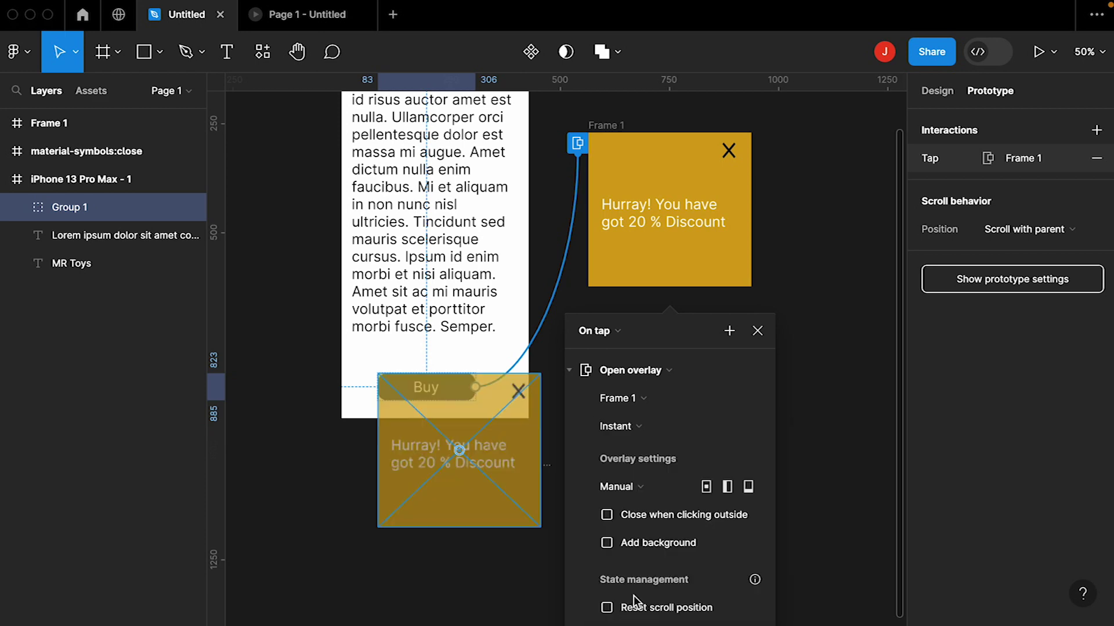
scroll(458, 450, "up", 5)
scroll(469, 556, "down", 2)
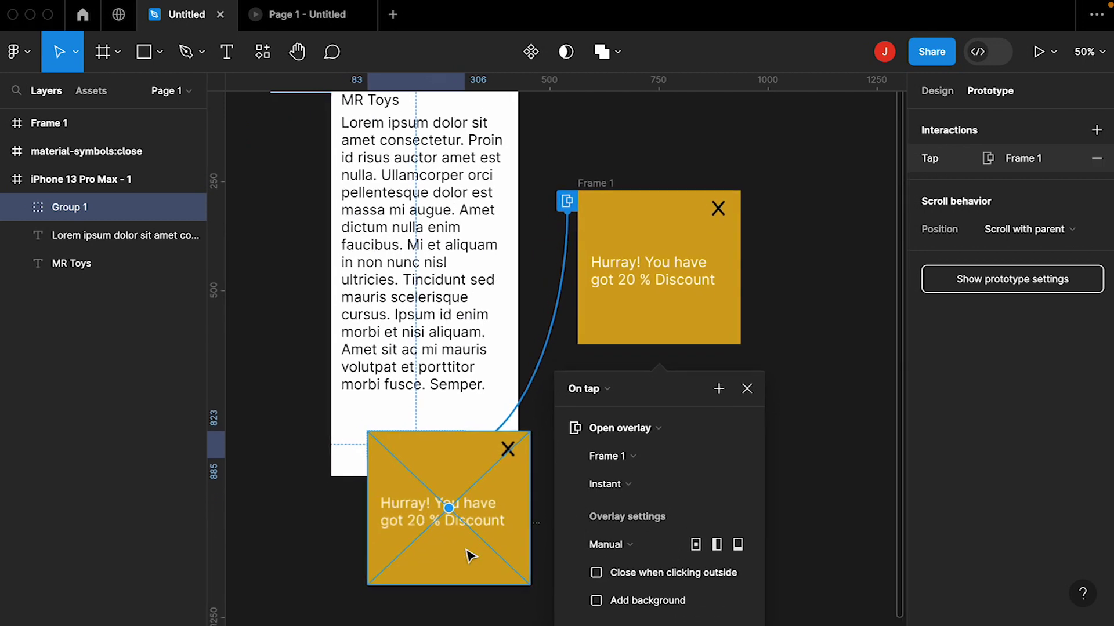
left_click_drag(454, 528, 404, 251)
scroll(404, 251, "up", 3)
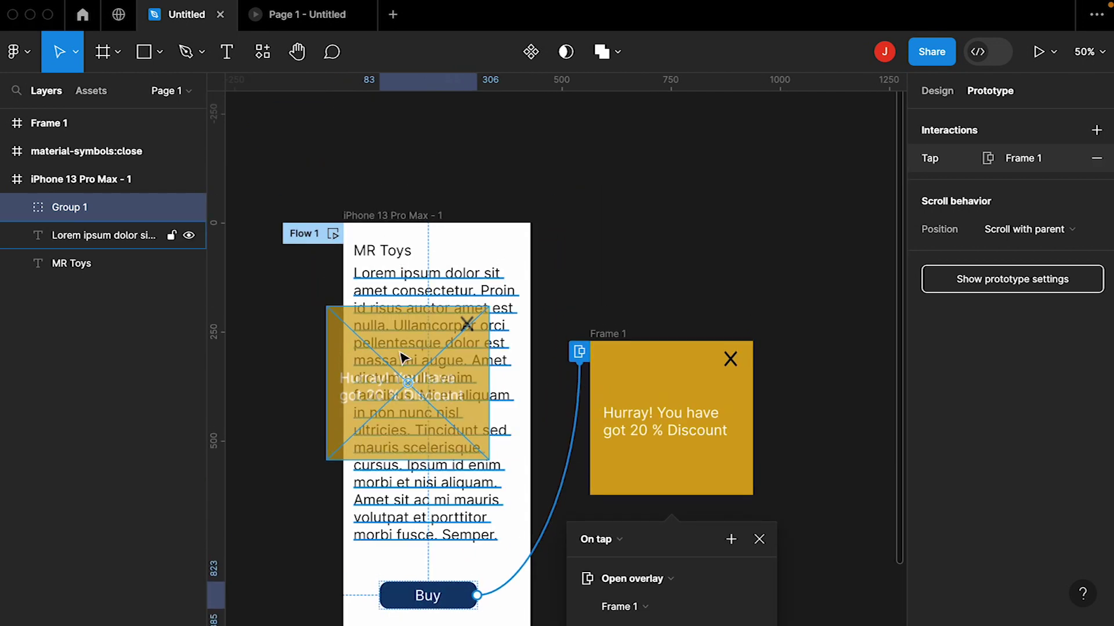
left_click_drag(404, 385, 429, 414)
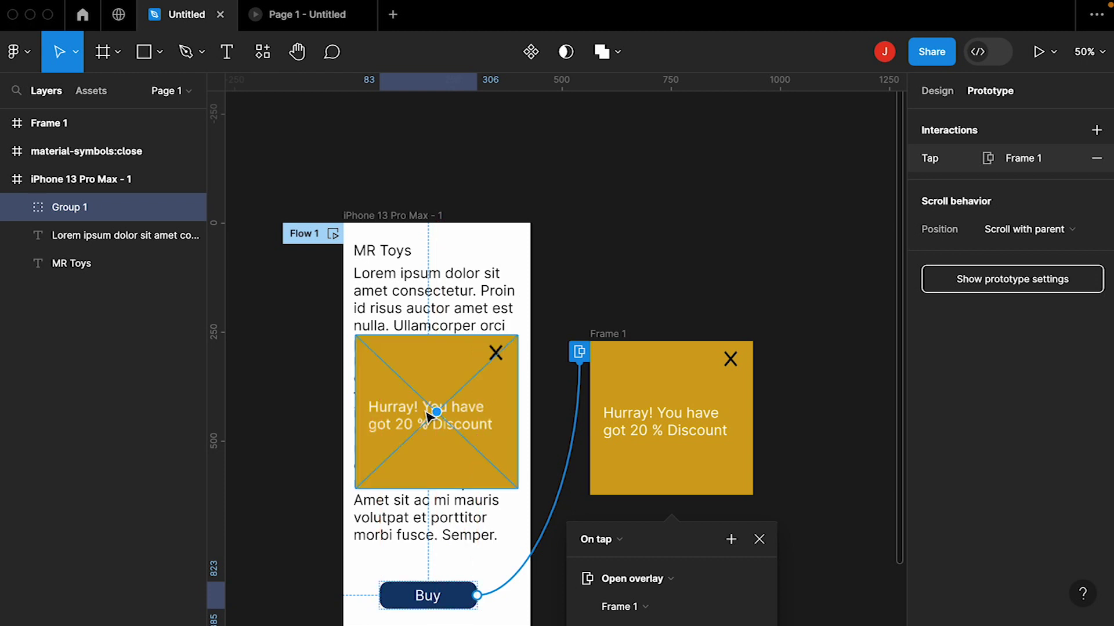
left_click_drag(429, 414, 422, 445)
scroll(424, 425, "down", 1)
scroll(638, 503, "down", 3)
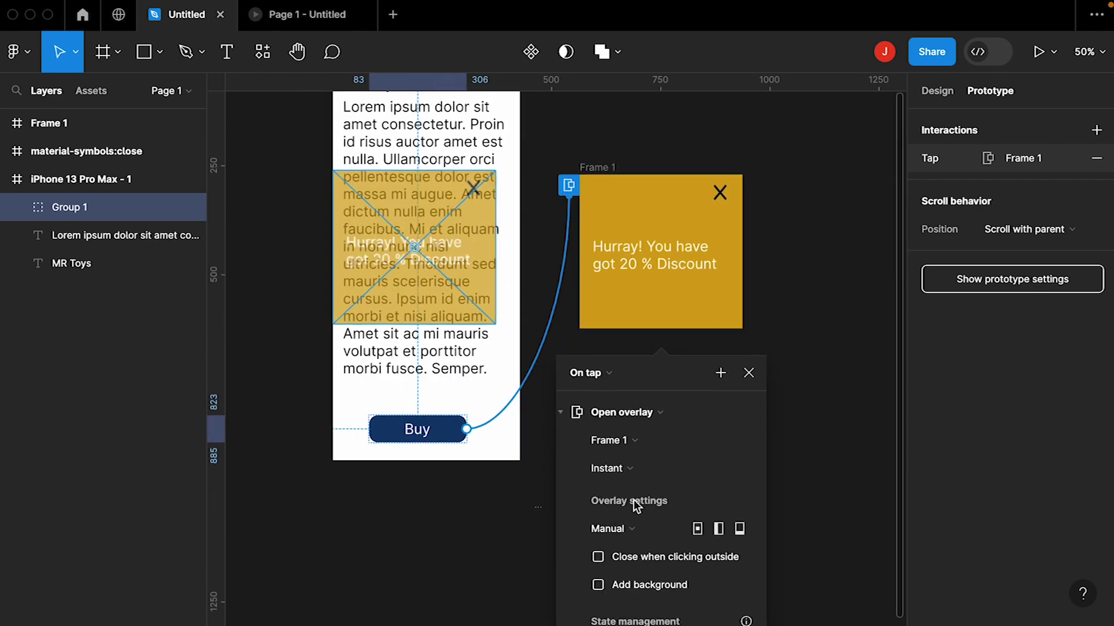
Step: Try Top right and Bottom center positions, then return to Manual and fine-tune the overlay placement
left_click(620, 529)
left_click(646, 427)
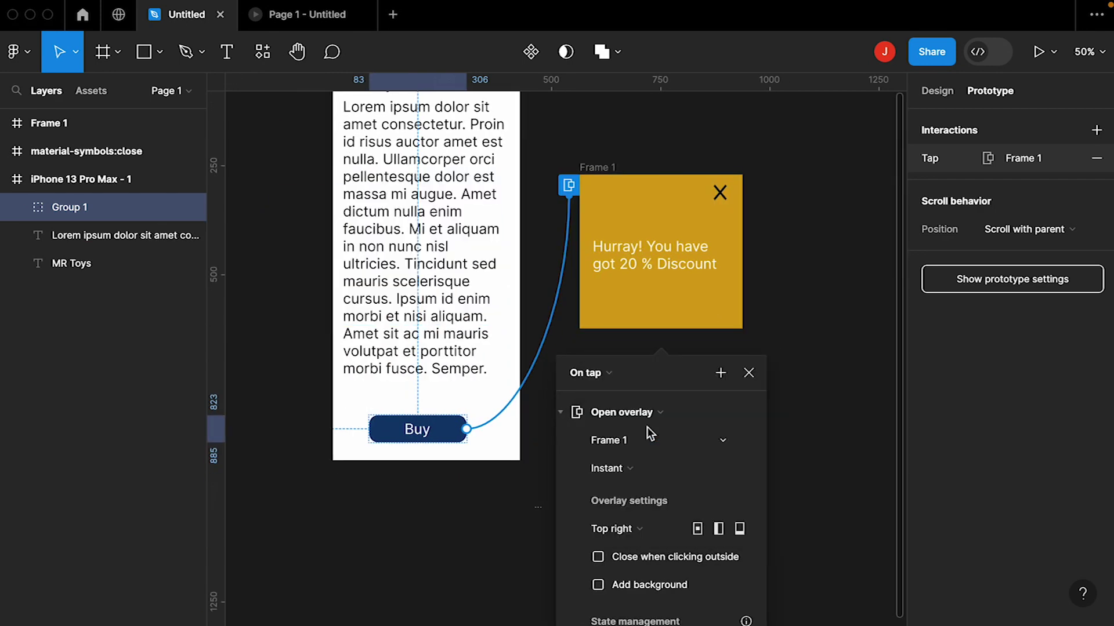
left_click(625, 529)
left_click(622, 569)
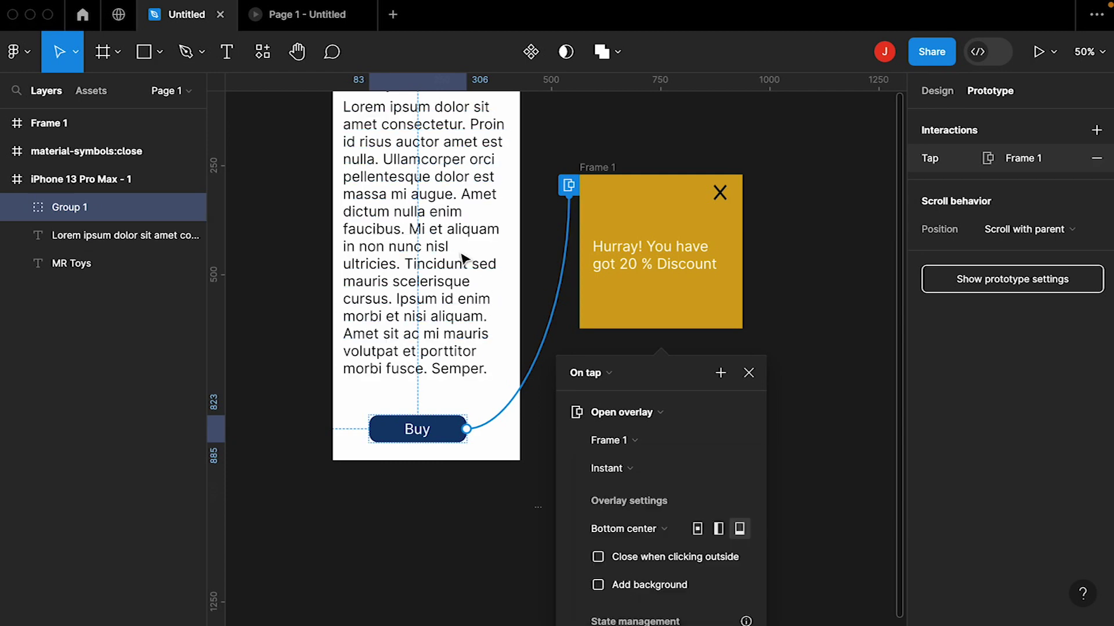
scroll(615, 551, "up", 2)
scroll(609, 539, "down", 2)
left_click(605, 529)
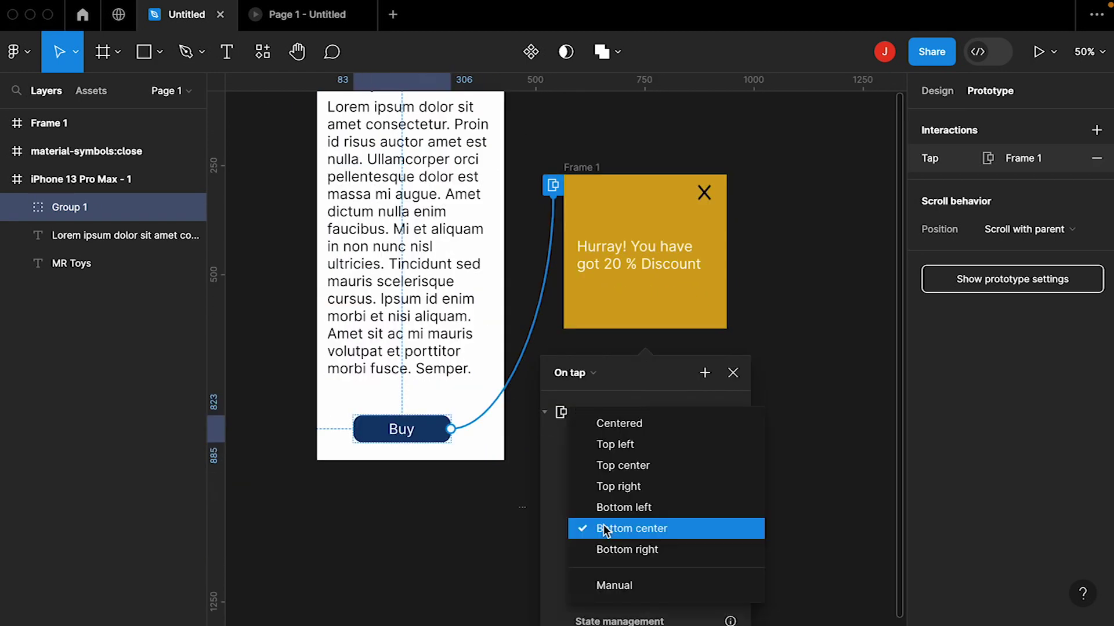
left_click(612, 586)
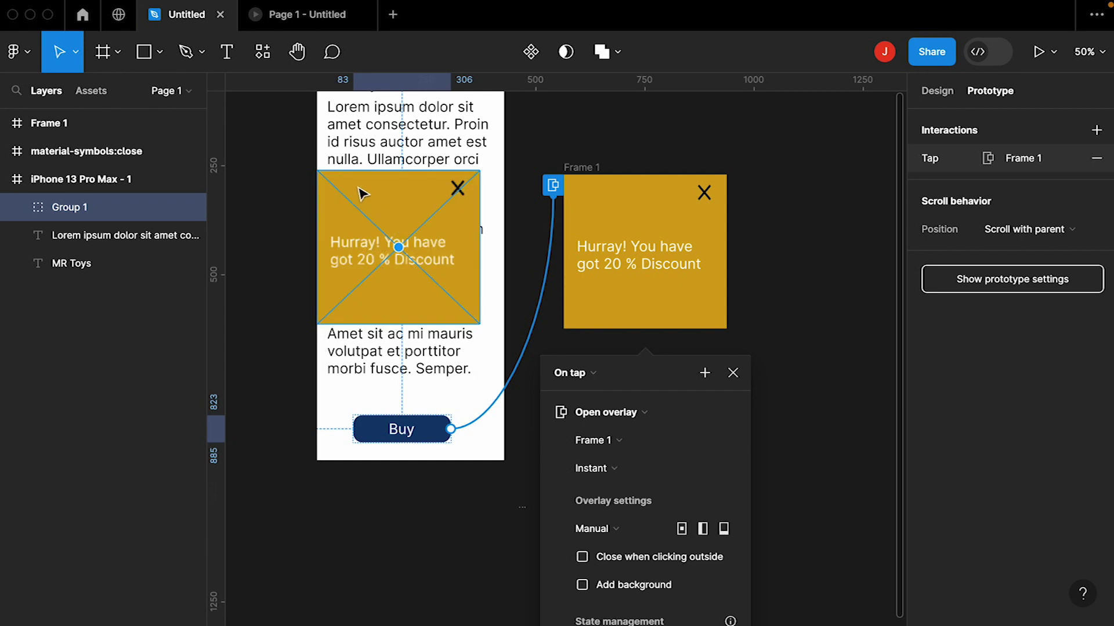
mouse_move(360, 190)
left_mouse_down()
mouse_move(378, 191)
mouse_move(368, 192)
left_mouse_up()
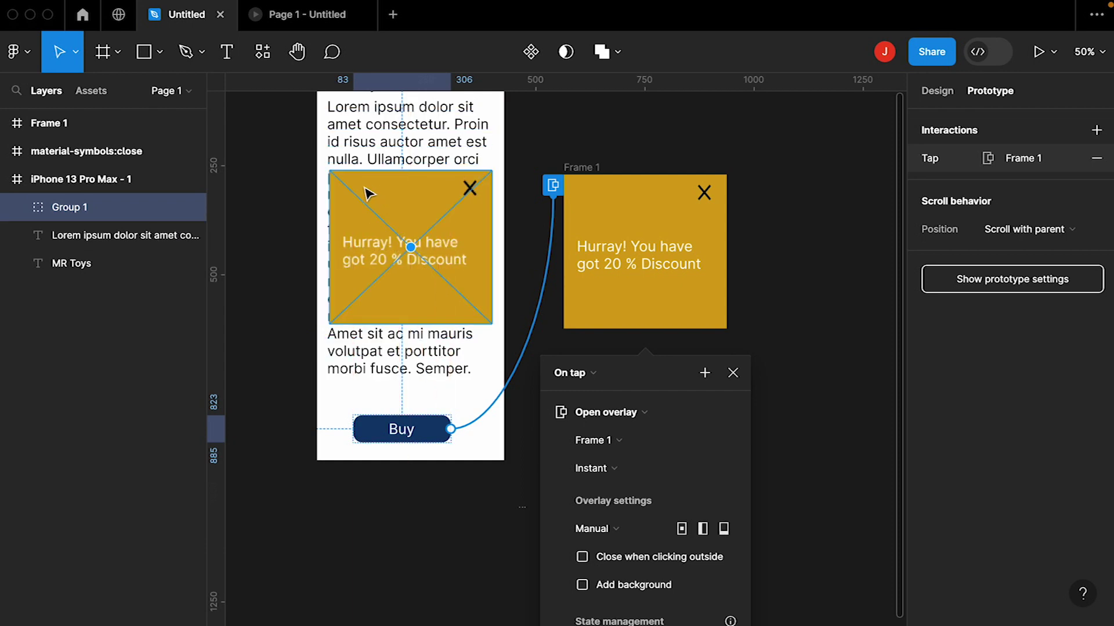
left_click(469, 523)
scroll(469, 524, "down", 3)
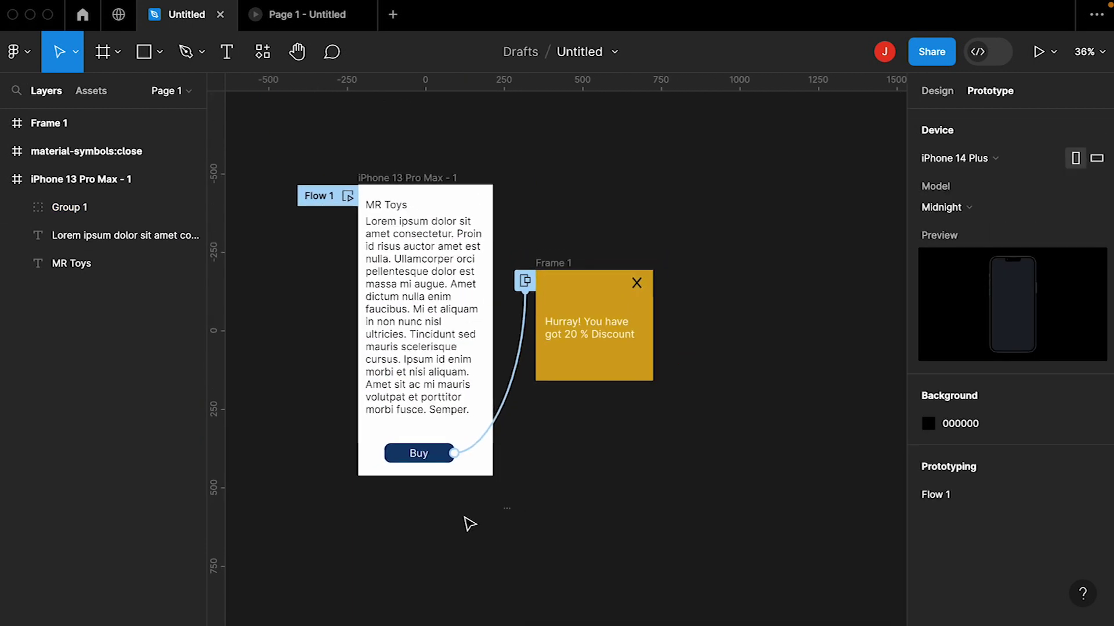
left_click(429, 176)
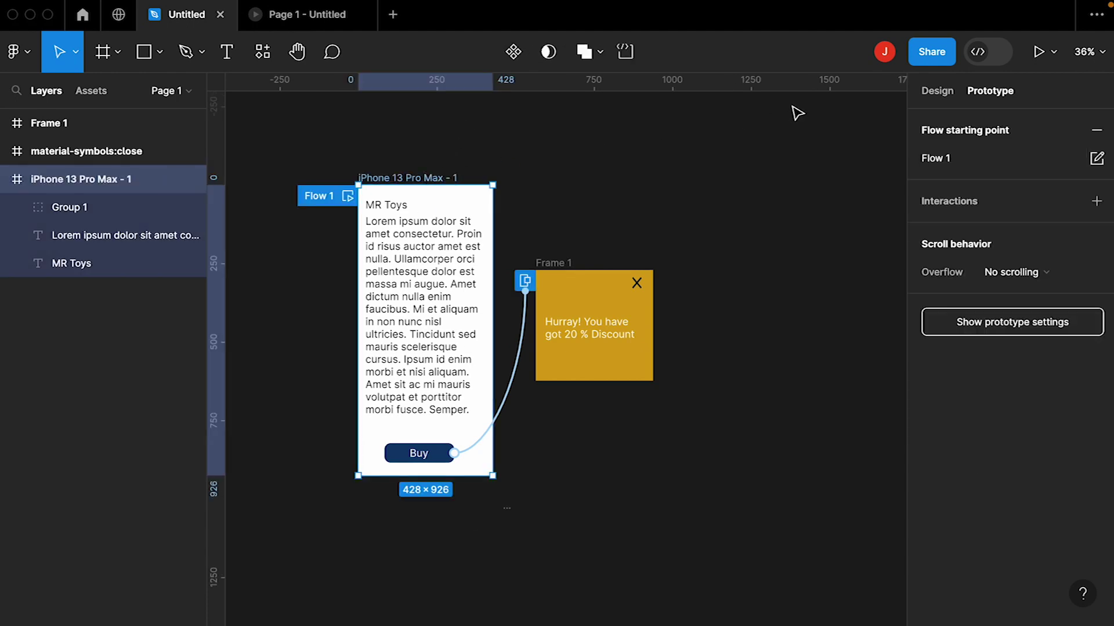
left_click(1029, 56)
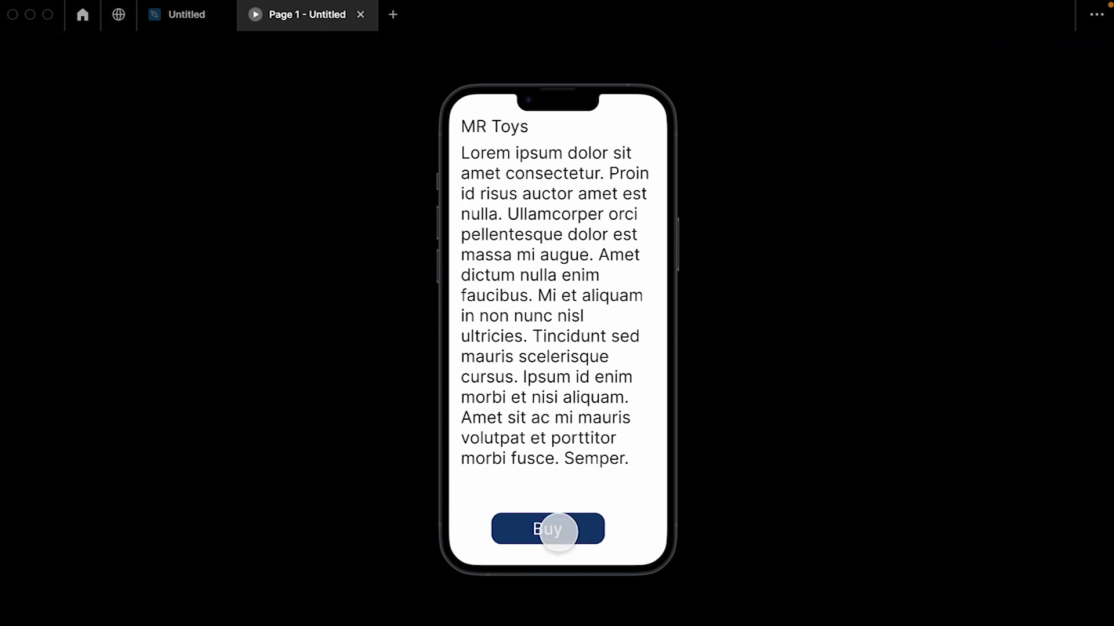
left_click(542, 529)
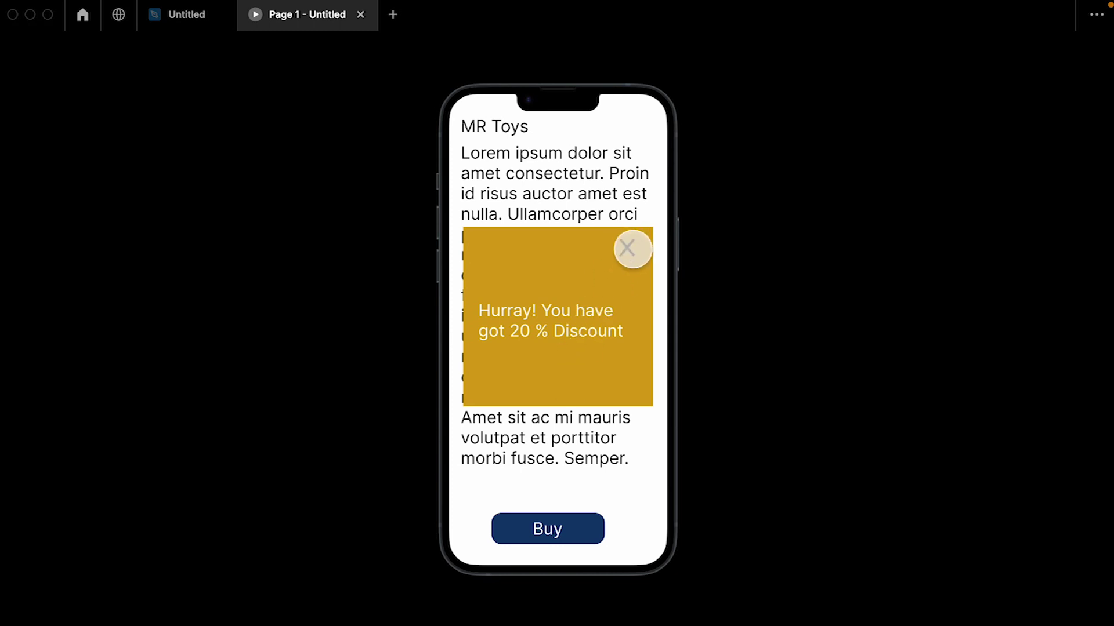
left_click(180, 28)
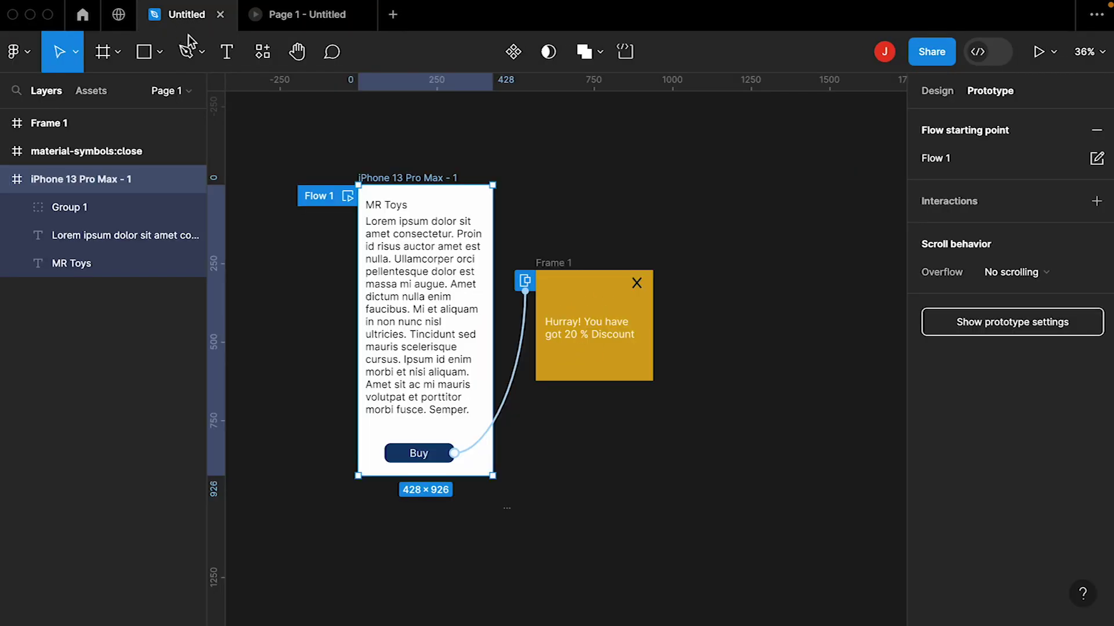
Step: Drill through Frame 1's Group 3 and Group 2 to select the X close icon
left_click(638, 282)
scroll(638, 283, "up", 2)
left_click(644, 288)
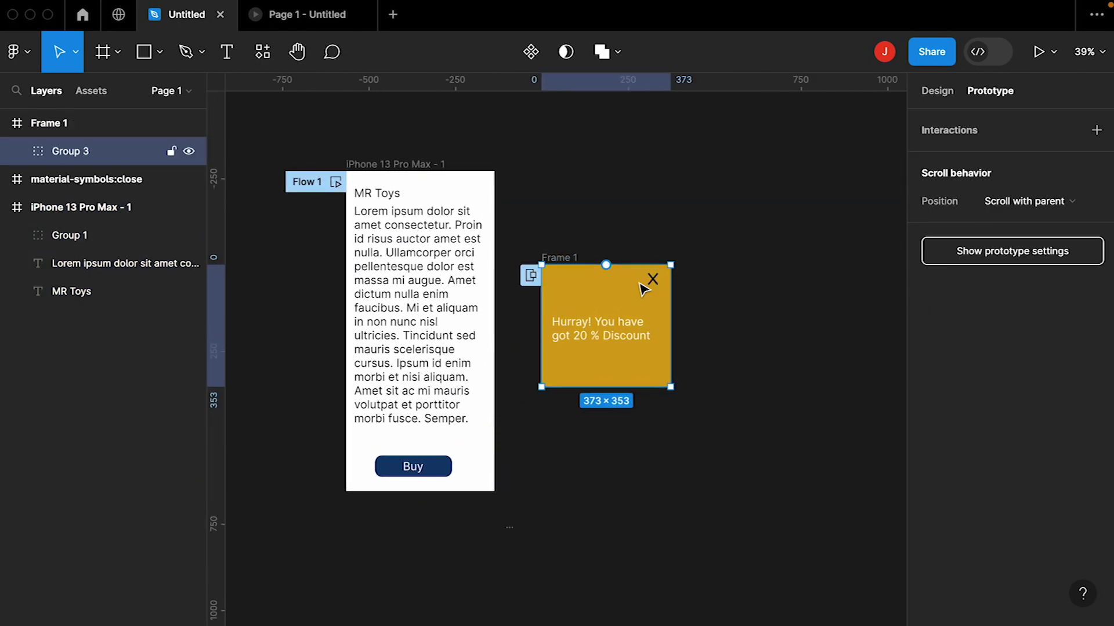
scroll(644, 288, "up", 3)
left_click(658, 282)
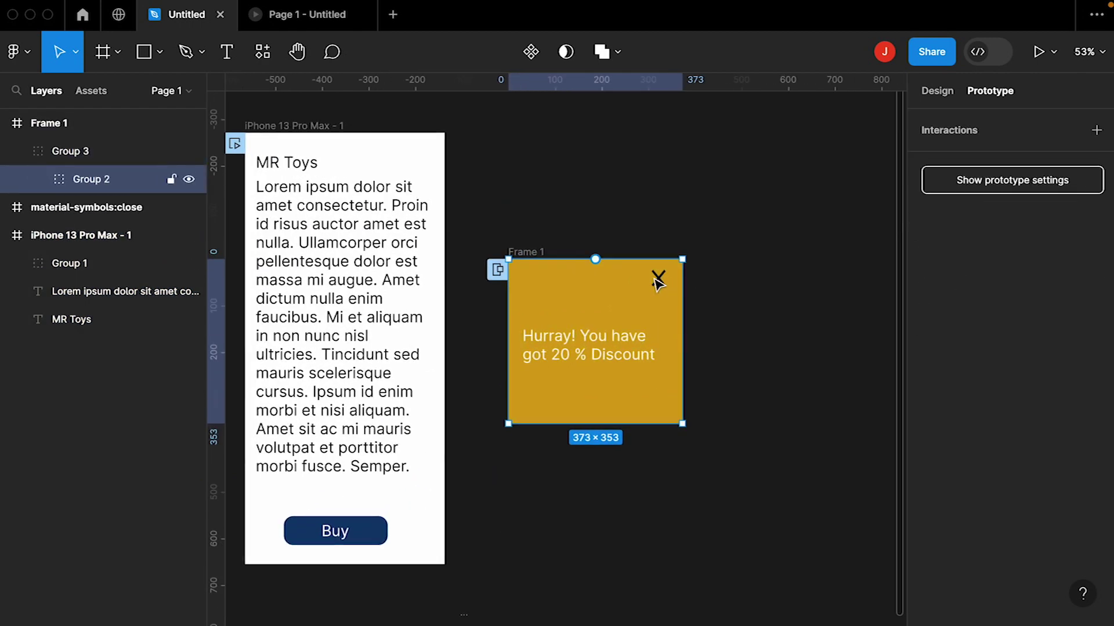
left_click(661, 282)
scroll(663, 283, "up", 4)
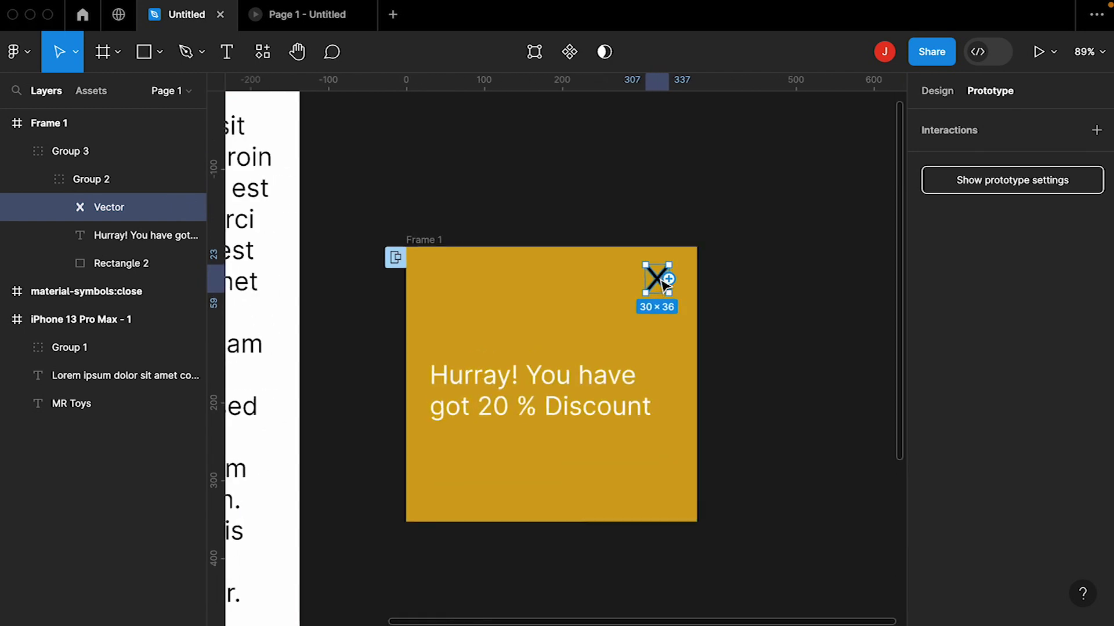
scroll(663, 282, "left", 5)
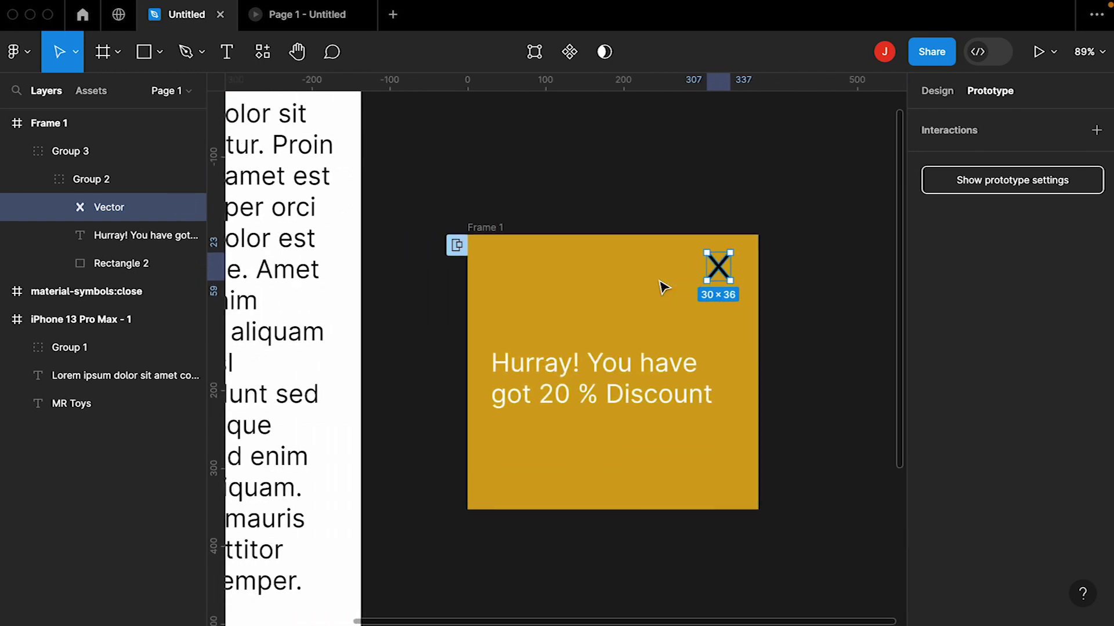
Step: Link the X icon to iPhone 13 Pro Max - 1 with Navigate to, Smart animate, Ease out 400ms
left_click_drag(792, 263, 413, 398)
scroll(413, 397, "left", 4)
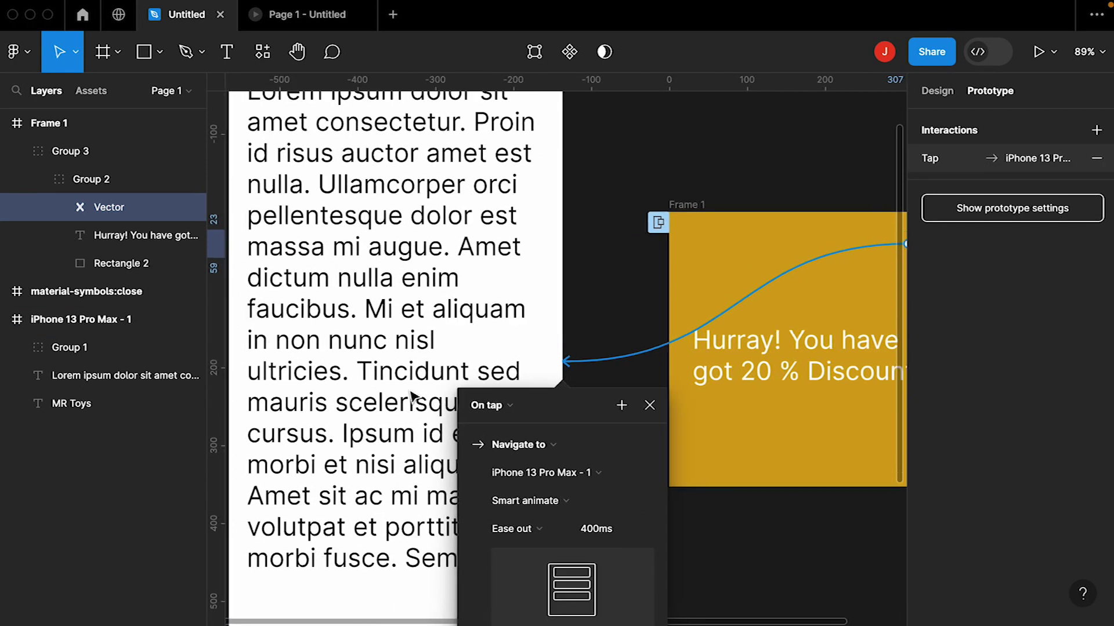
scroll(413, 396, "right", 2)
scroll(413, 396, "down", 1)
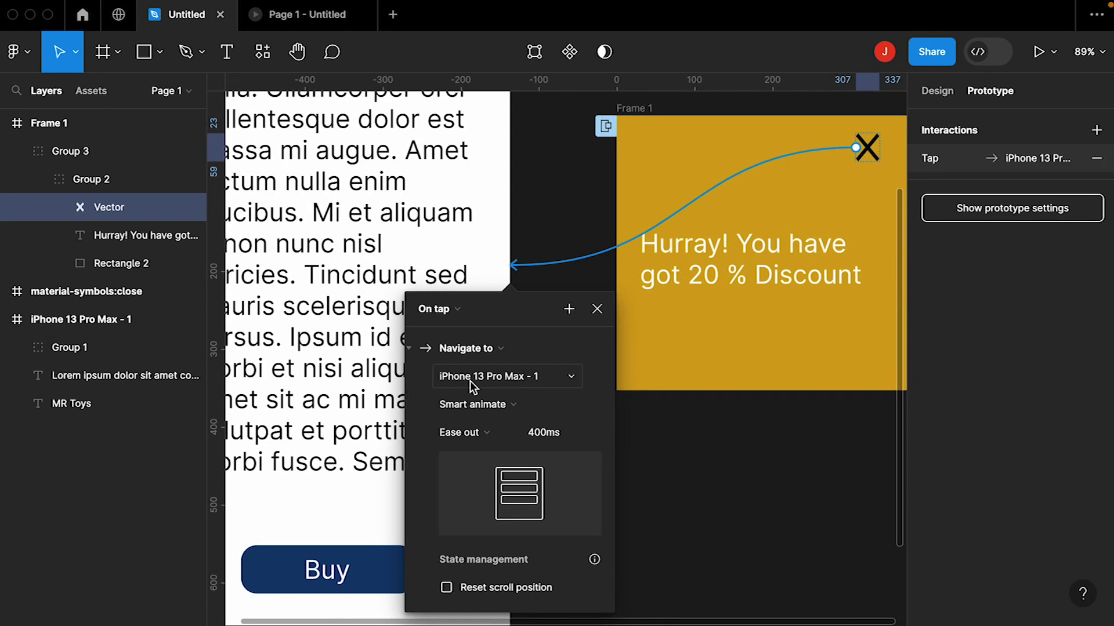
scroll(359, 263, "down", 2, "ctrl")
scroll(371, 316, "up", 3)
scroll(371, 316, "left", 2)
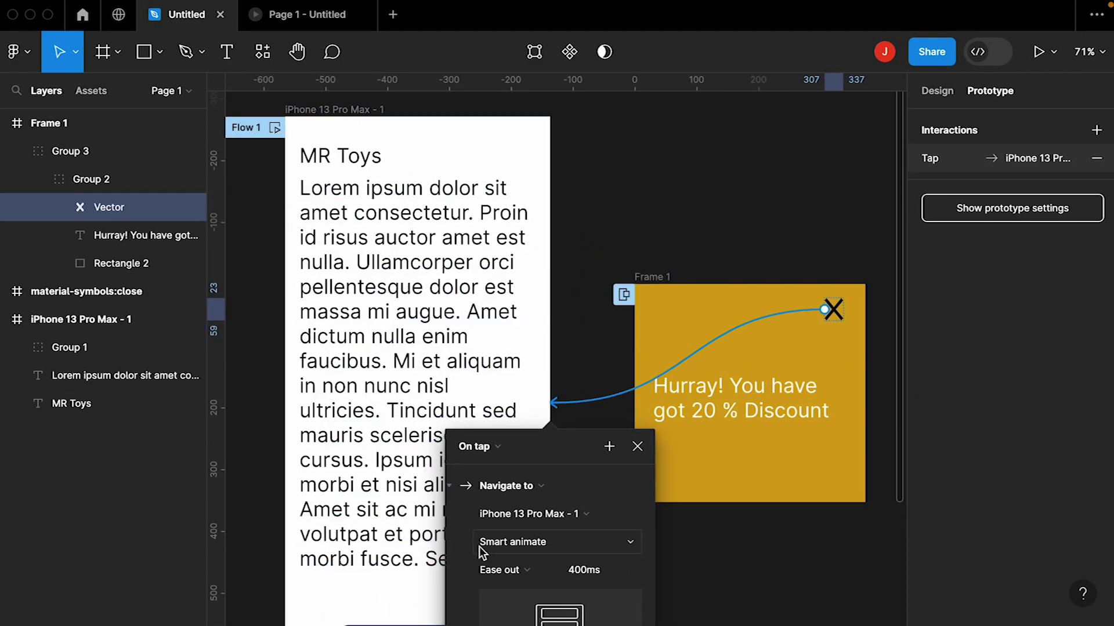
scroll(383, 499, "down", 1, "ctrl")
scroll(386, 498, "down", 3)
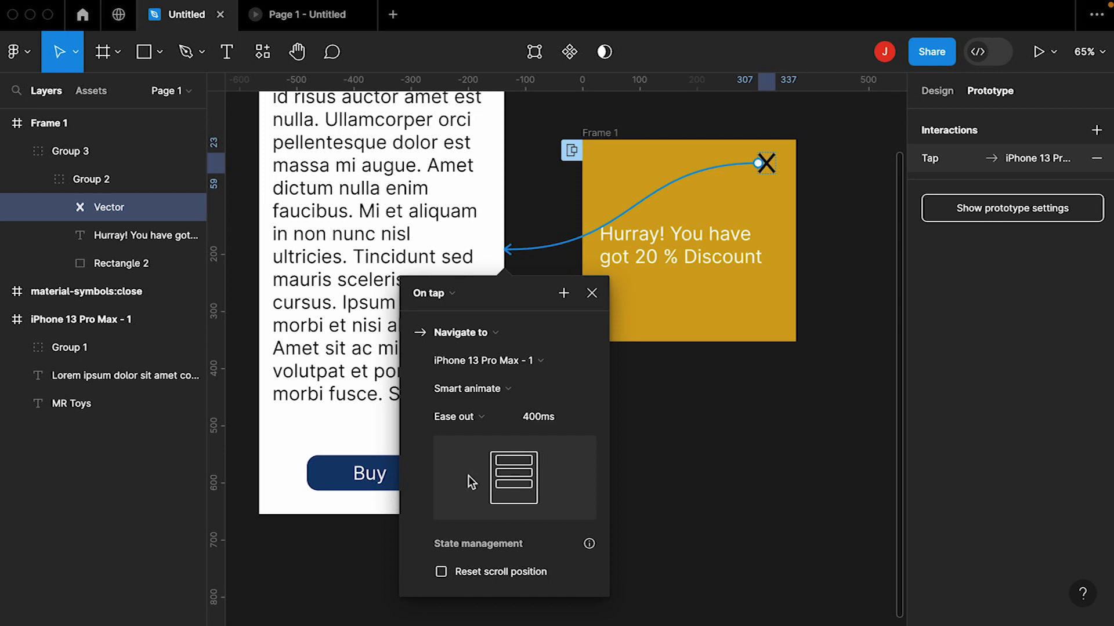
left_click(514, 213)
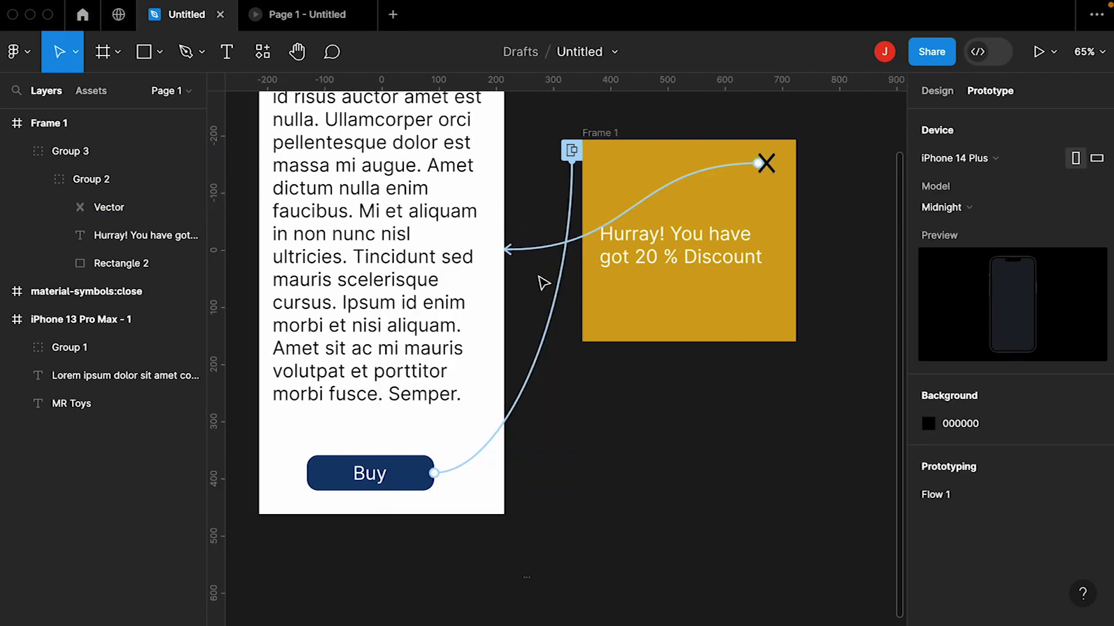
Step: Enable 'Close when clicking outside' on the Buy button's Frame 1 overlay interaction
left_click(552, 322)
scroll(548, 323, "down", 1)
scroll(548, 324, "down", 3)
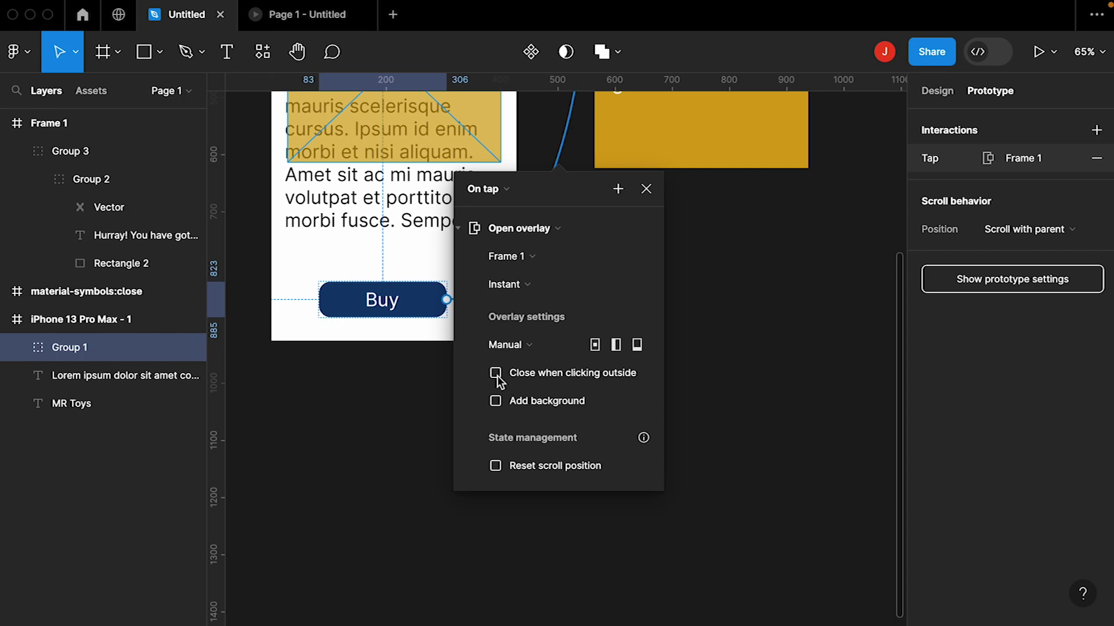
scroll(496, 376, "up", 4)
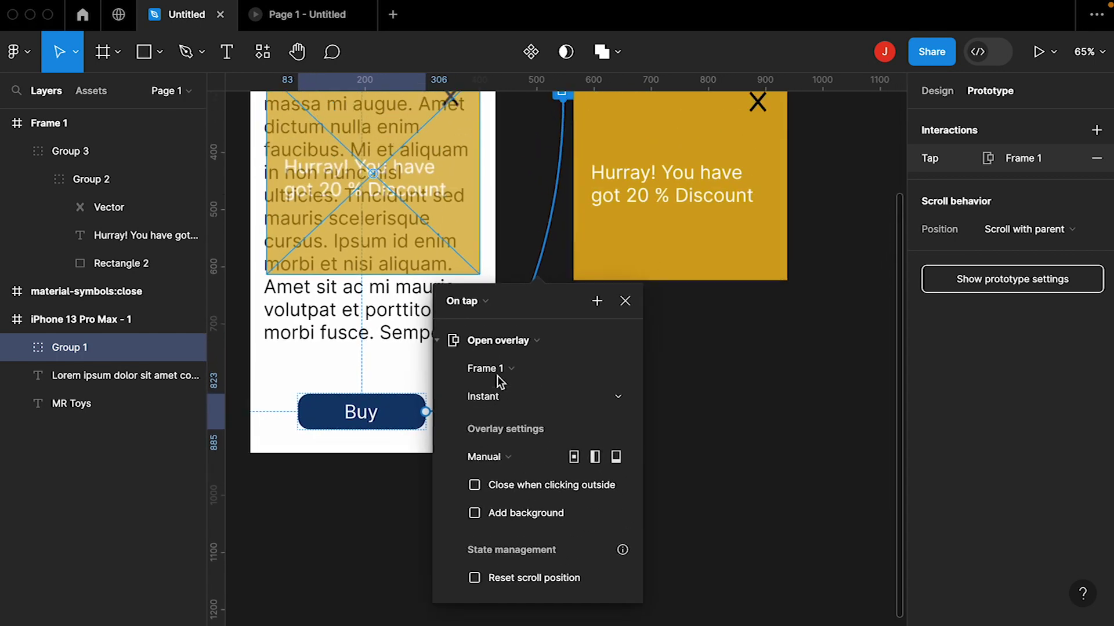
left_click(530, 259)
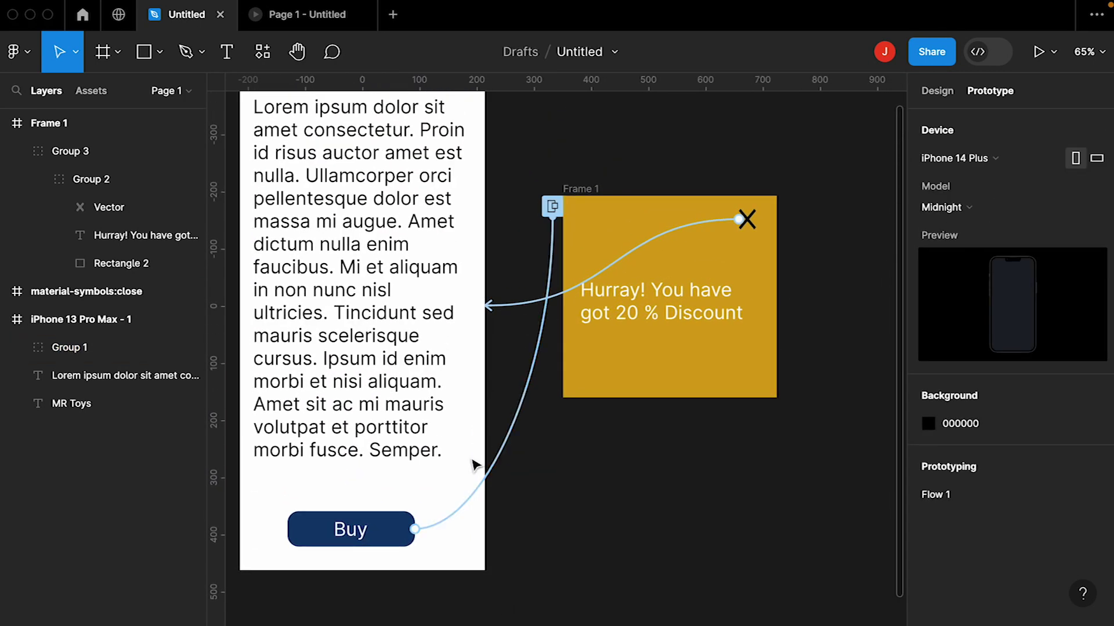
scroll(474, 463, "up", 1)
left_click(496, 457)
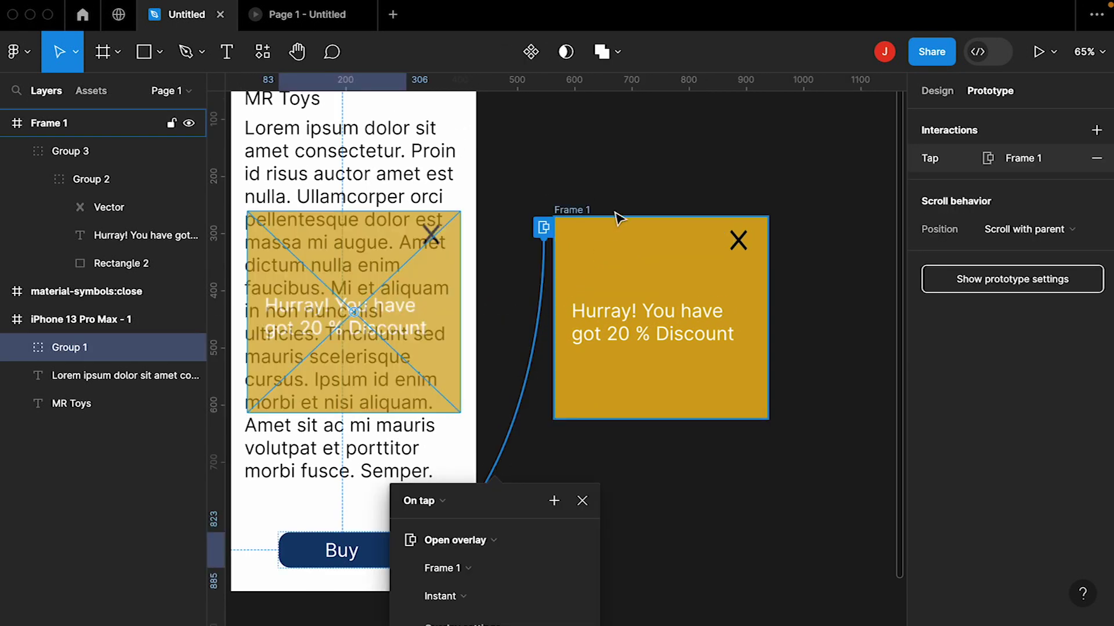
scroll(617, 329, "down", 5)
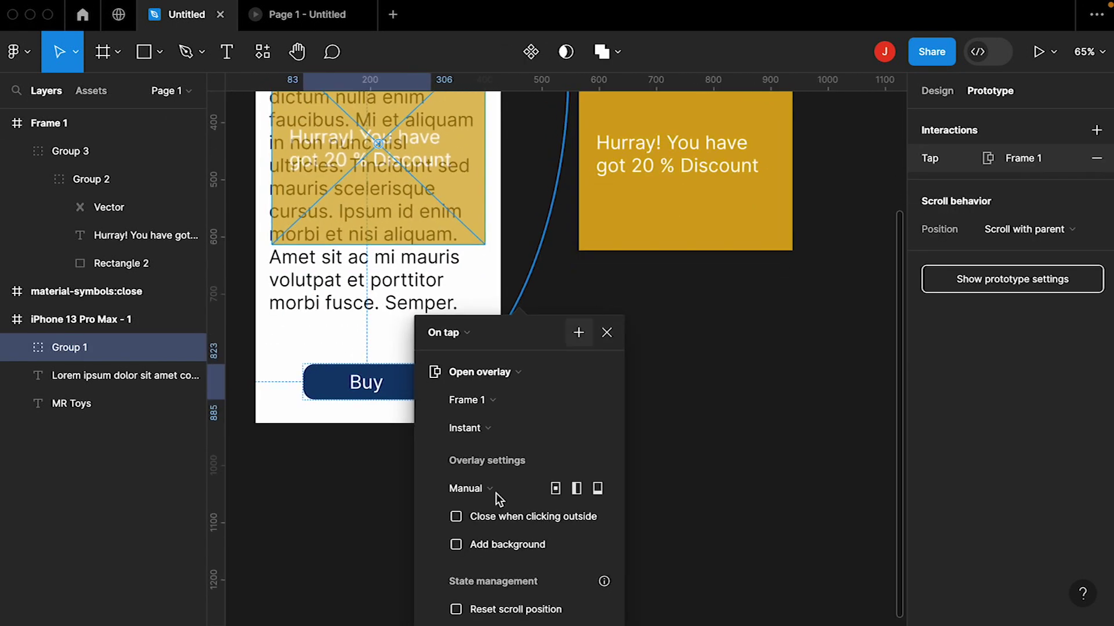
scroll(468, 589, "down", 5)
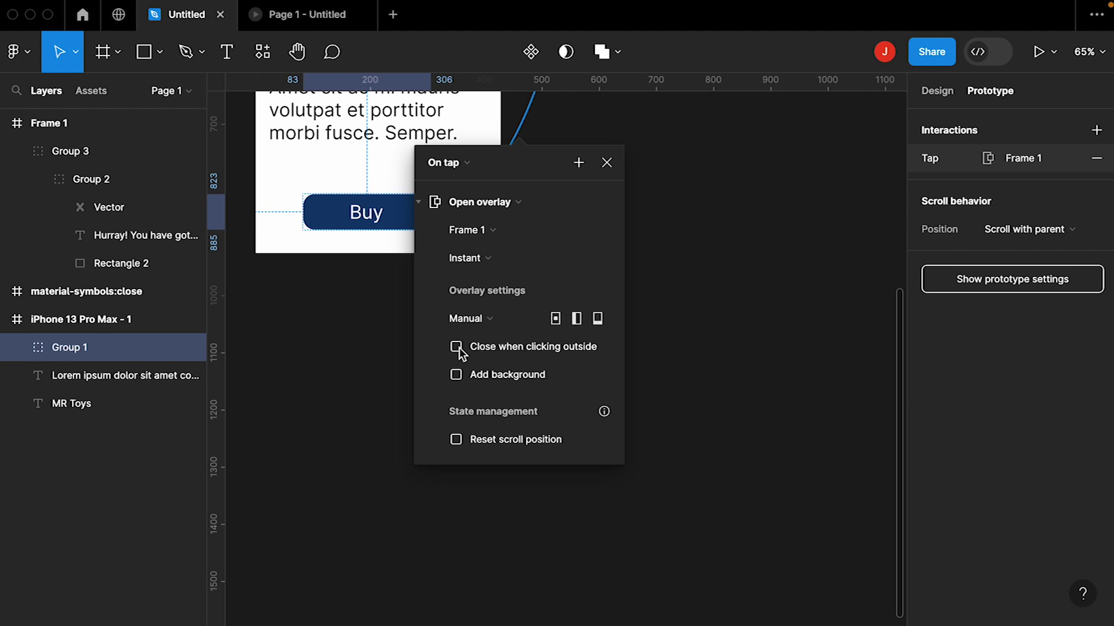
left_click(408, 372)
scroll(443, 301, "down", 5)
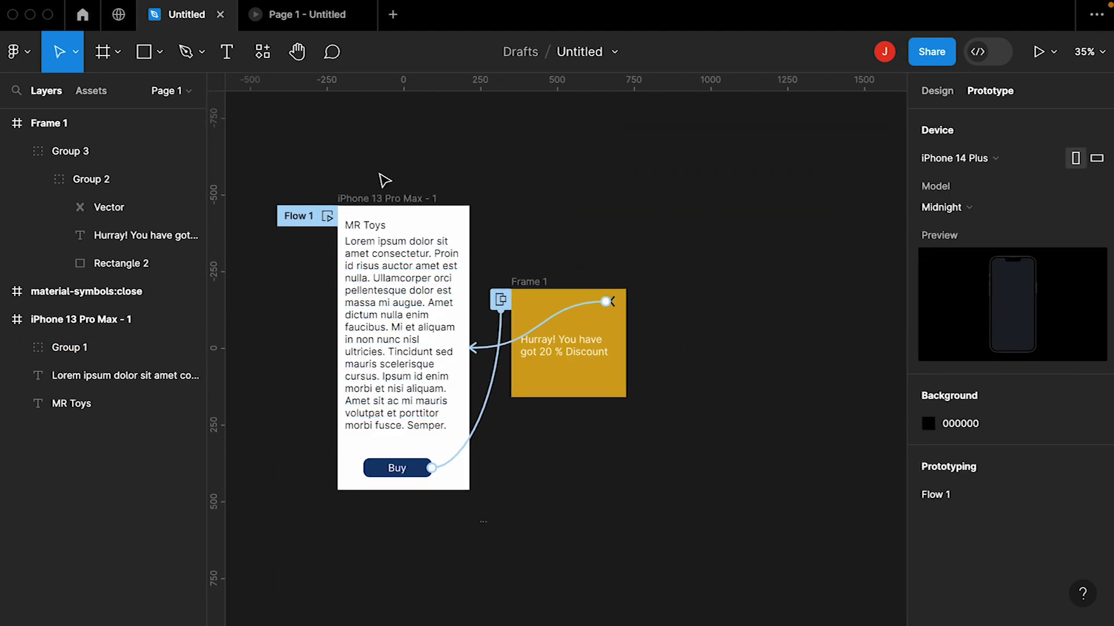
Step: Test in the restarted prototype that the Buy overlay closes by outside tap and by the X icon
left_click(383, 200)
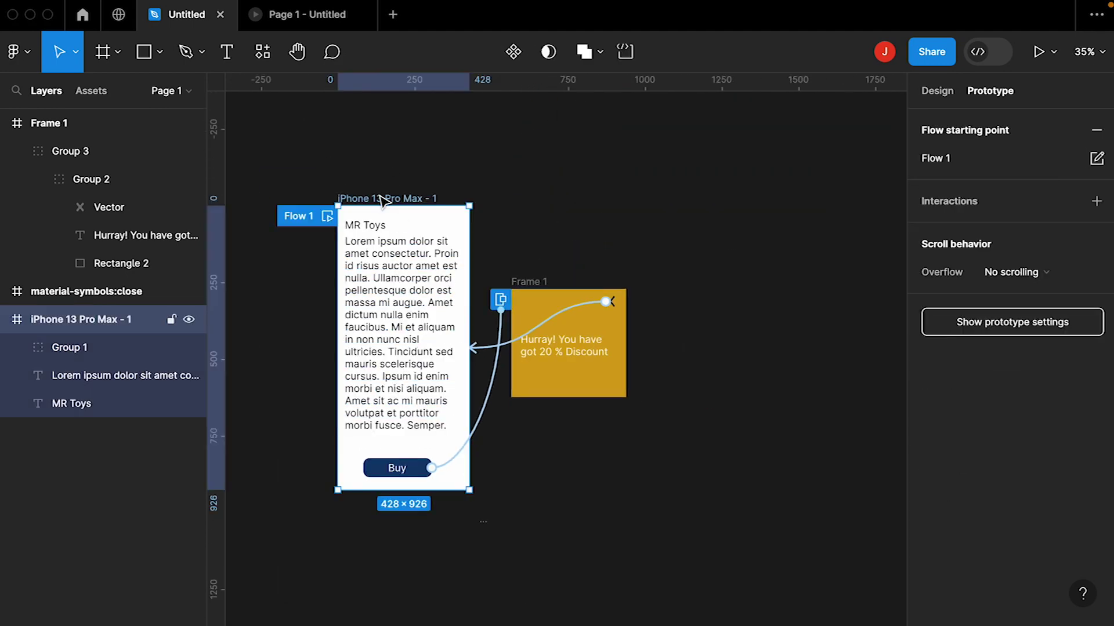
left_click(308, 20)
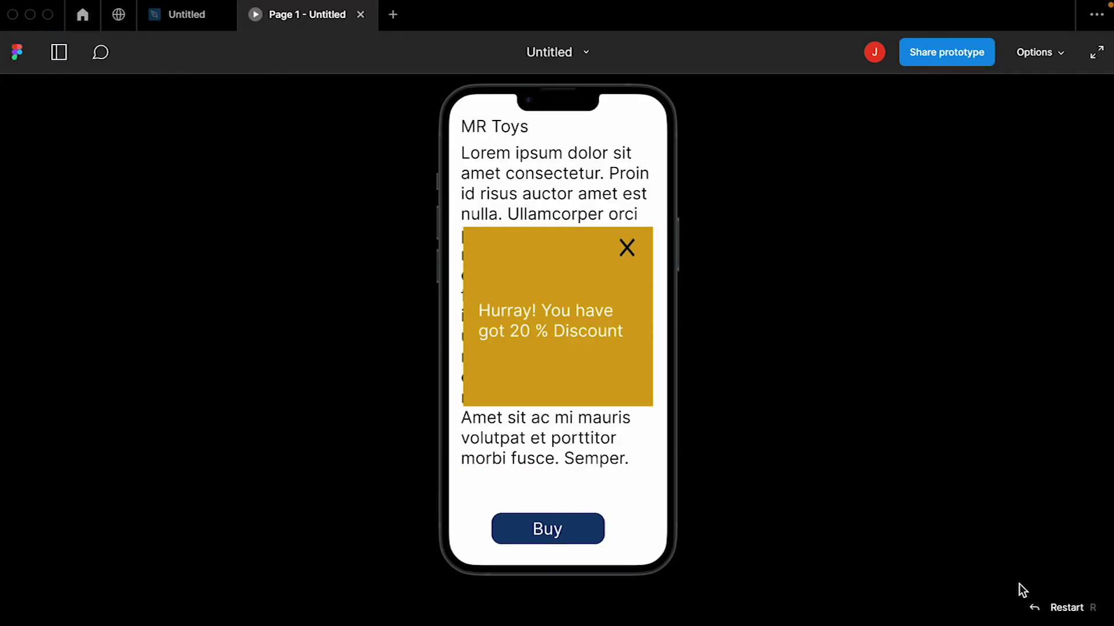
left_click(1054, 614)
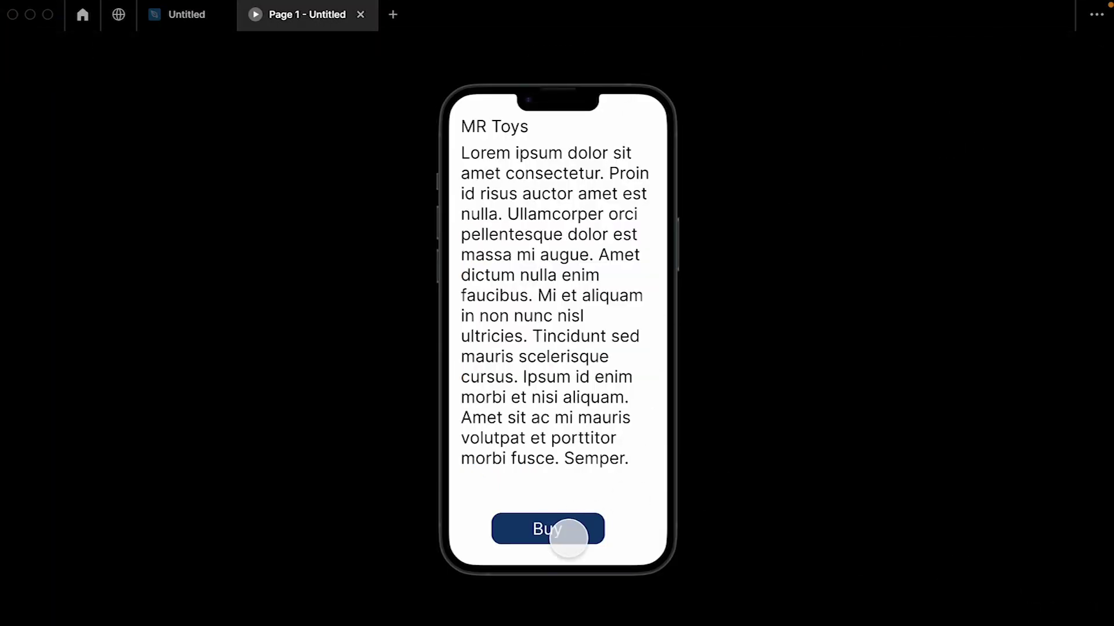
left_click(568, 538)
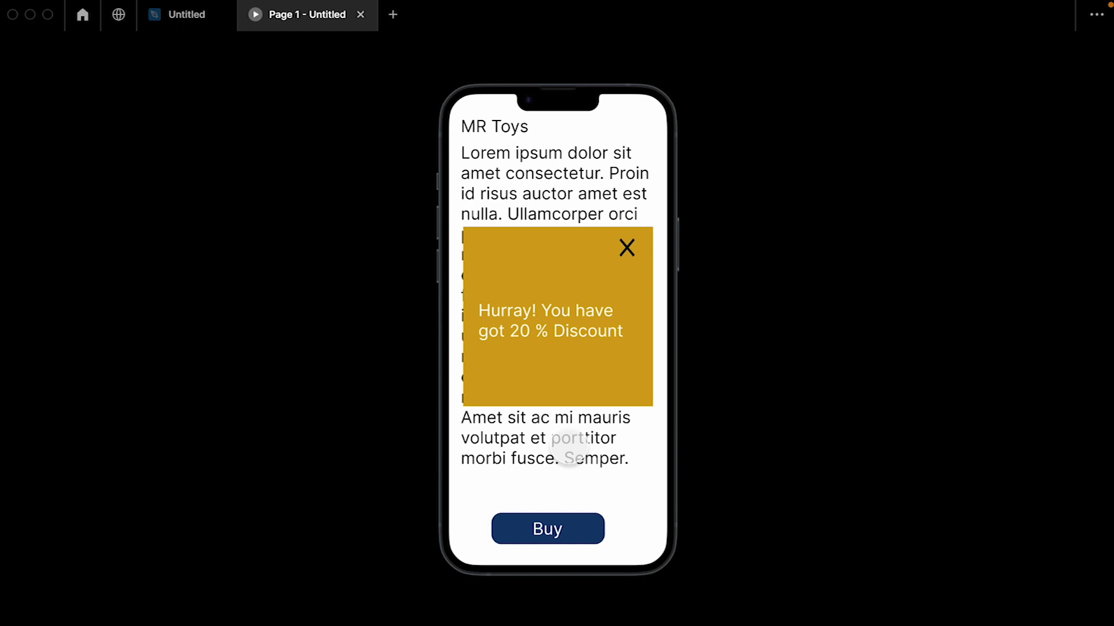
left_click(569, 446)
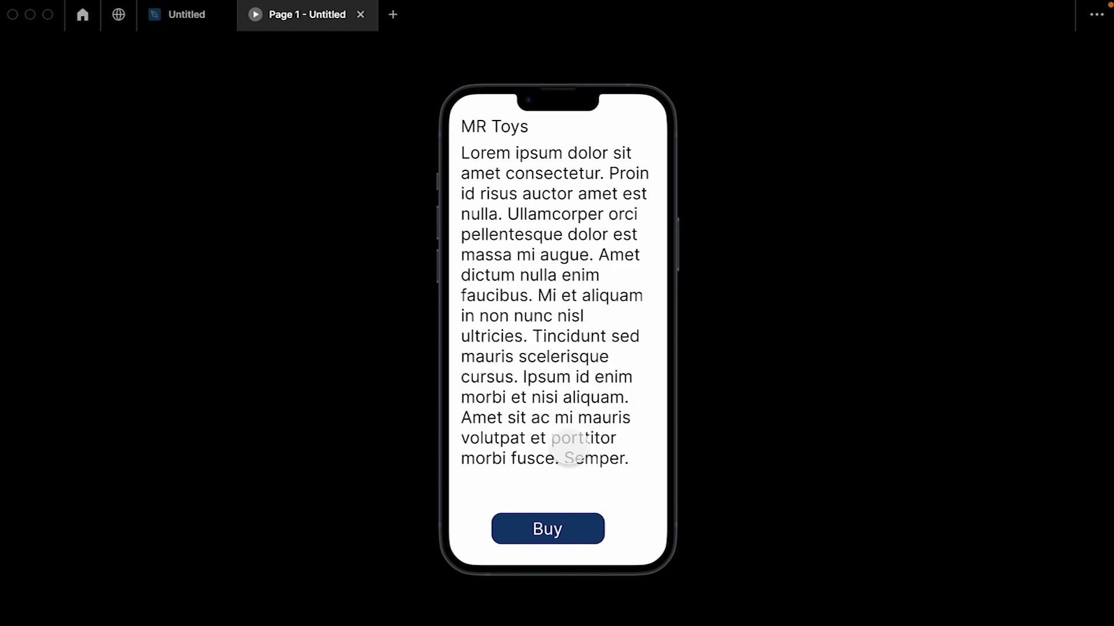
left_click(555, 518)
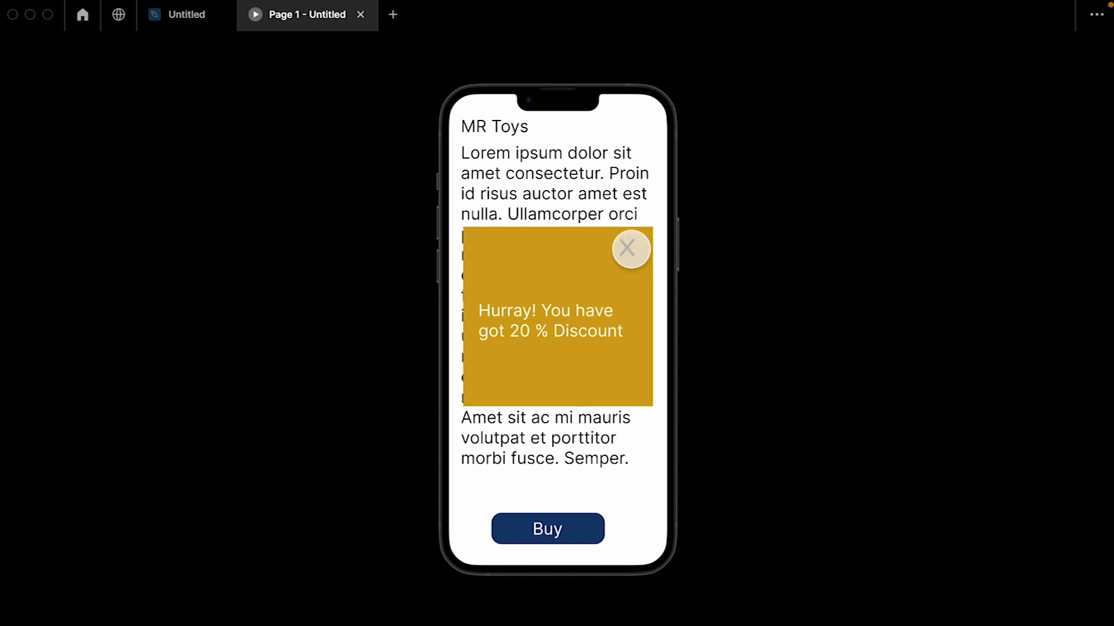
left_click(631, 249)
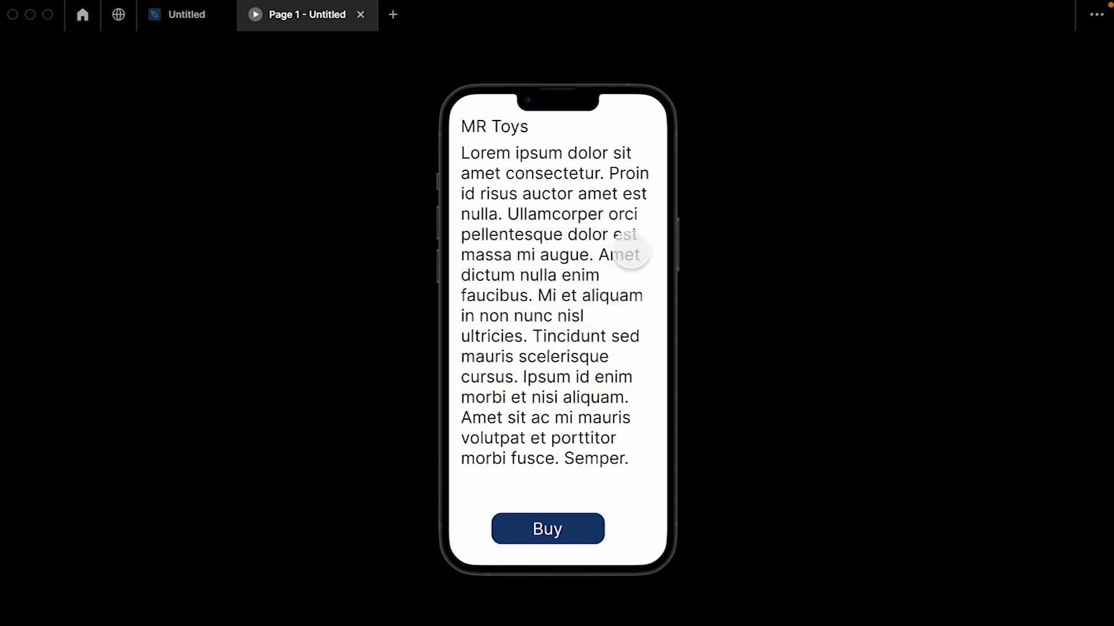
left_click(360, 13)
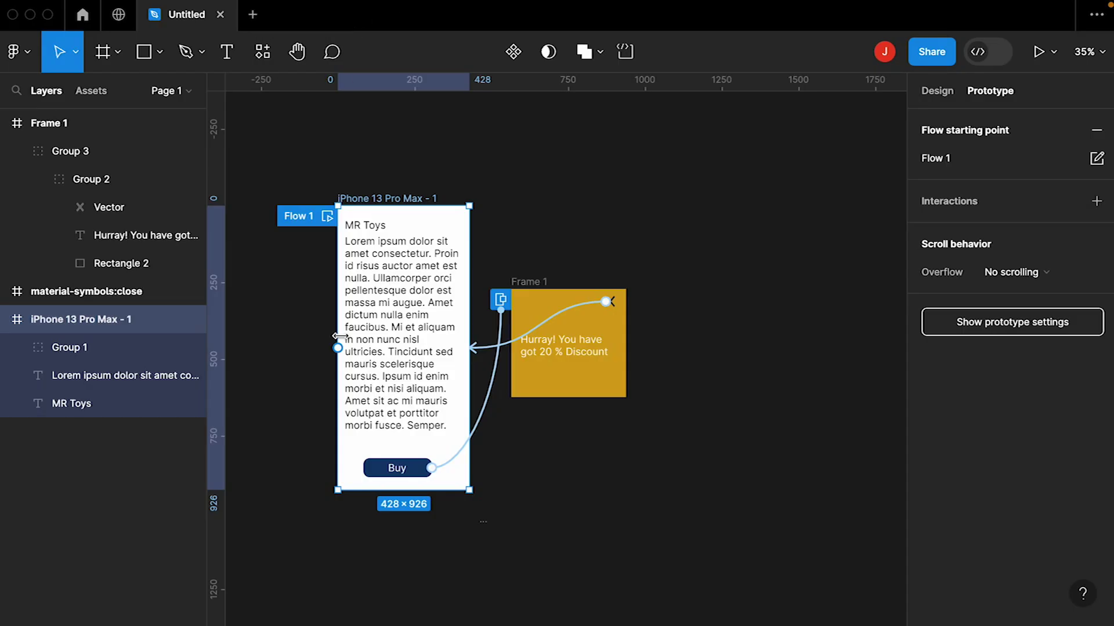